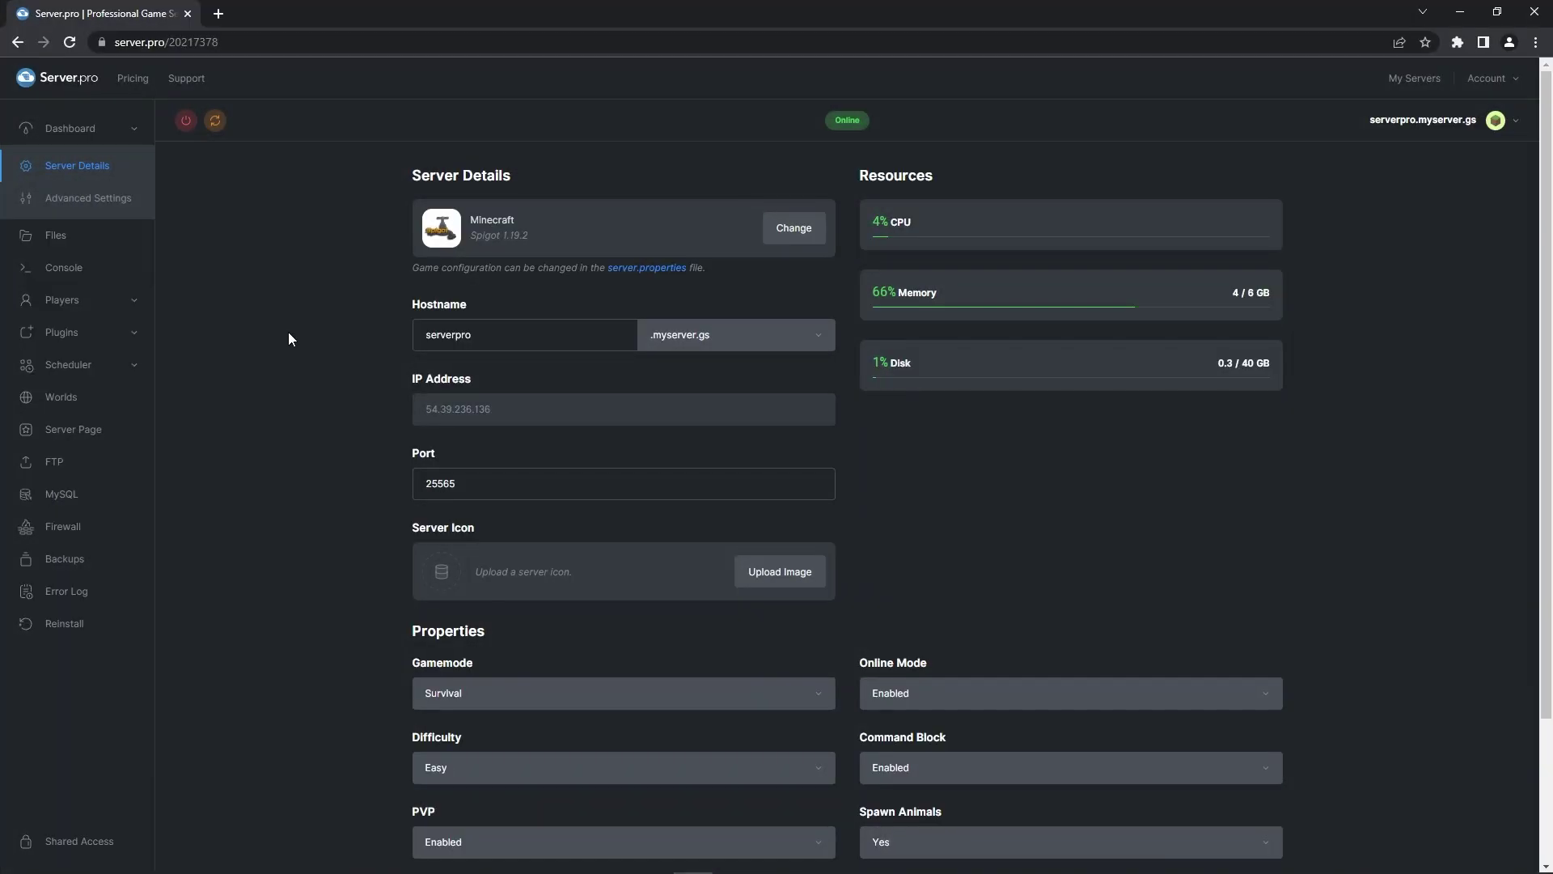
Load the copied server IP with :8123 in the browser's address bar to view the live map.
left_click(799, 413)
left_click(217, 42)
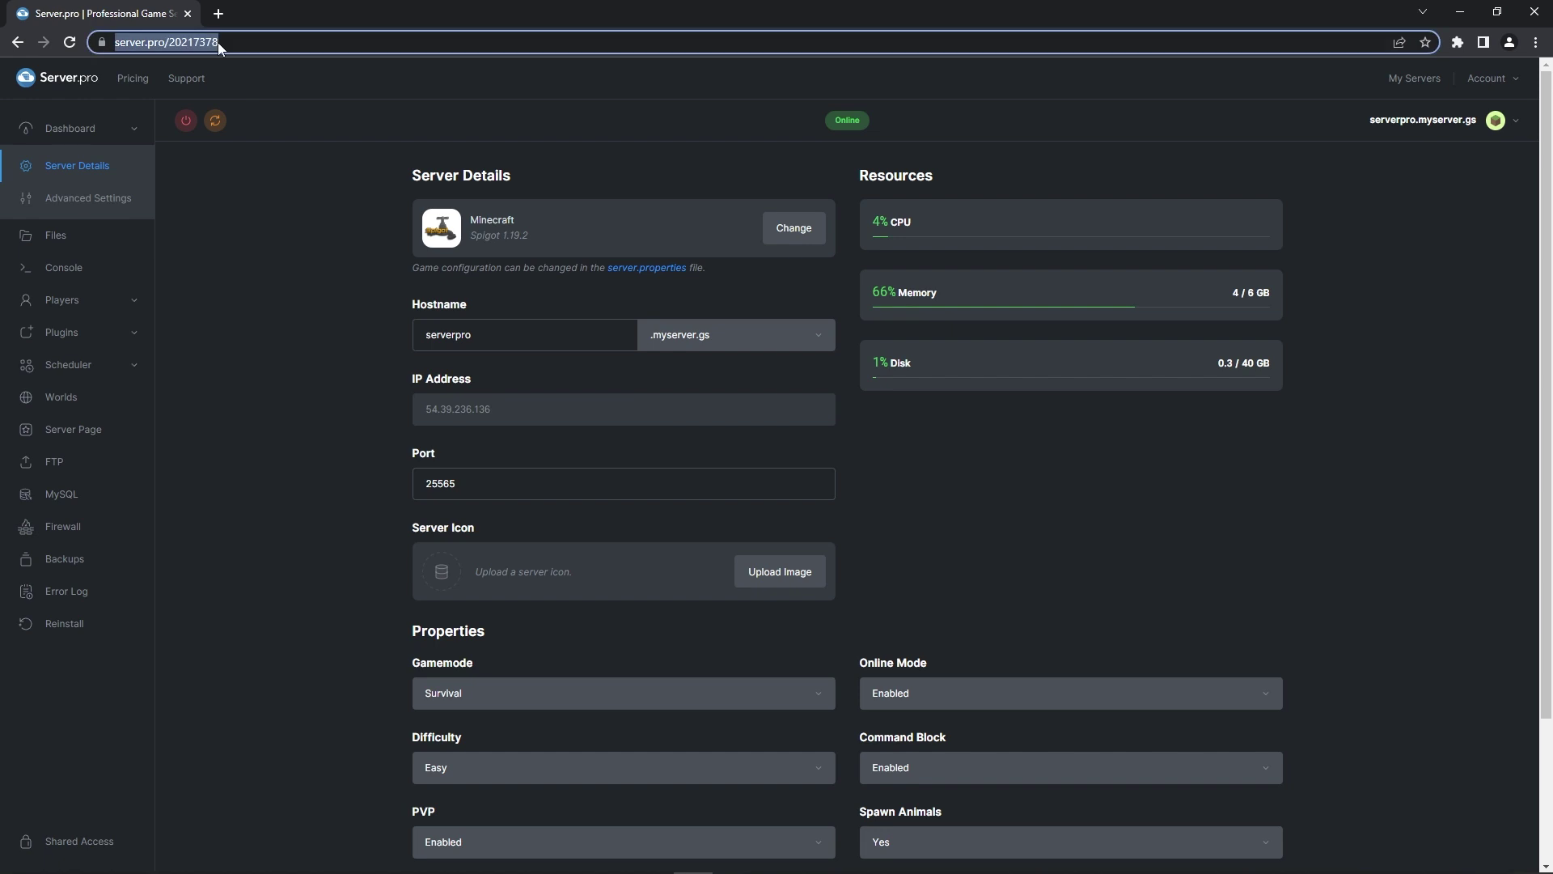
key("ctrl+v")
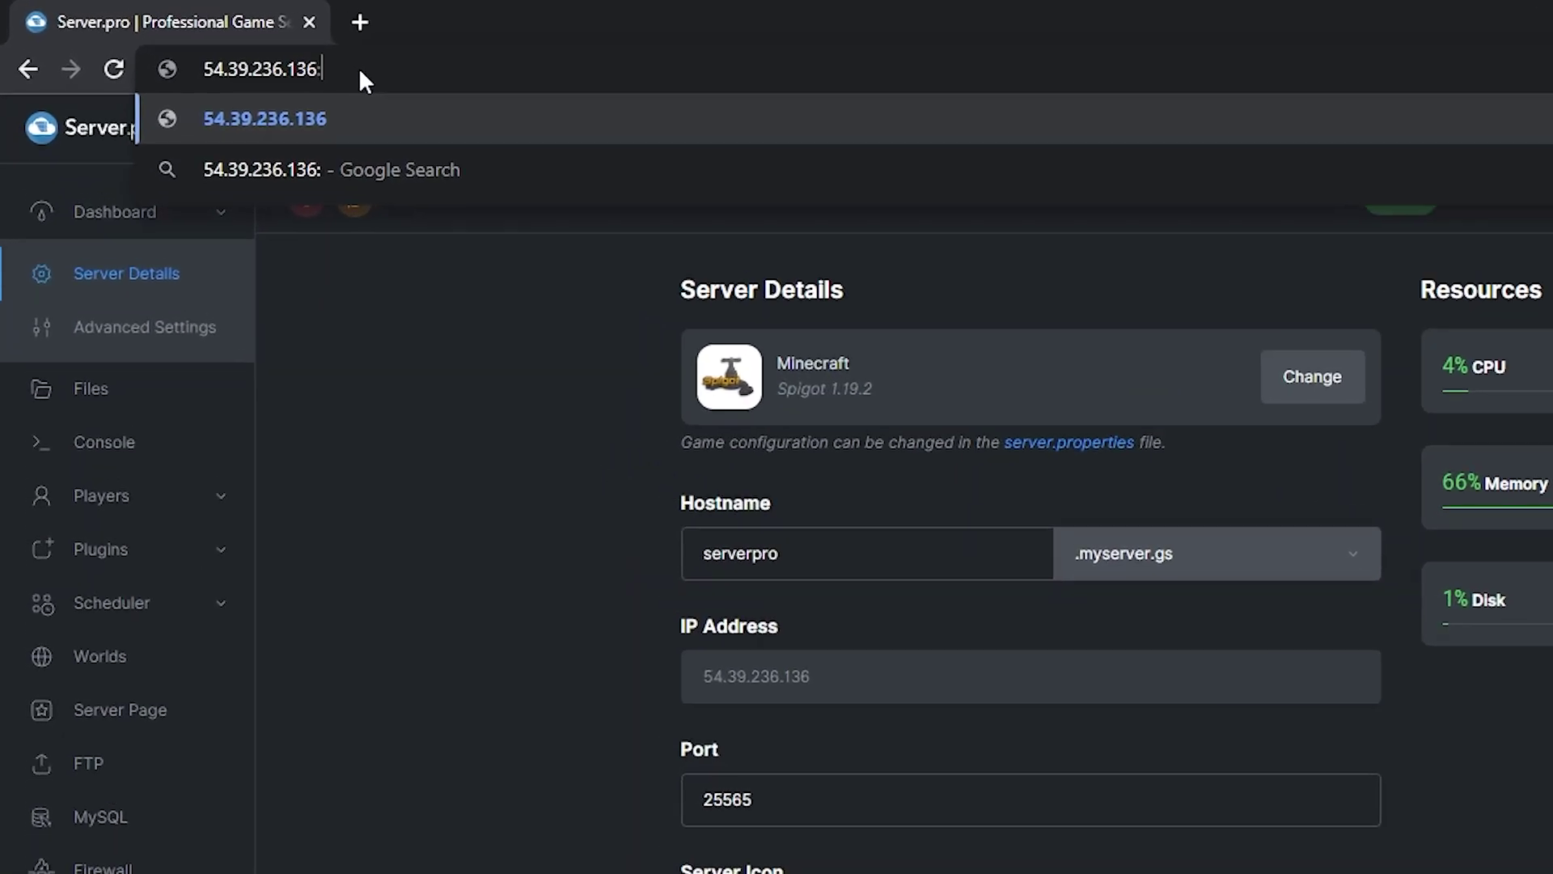
type(":8123")
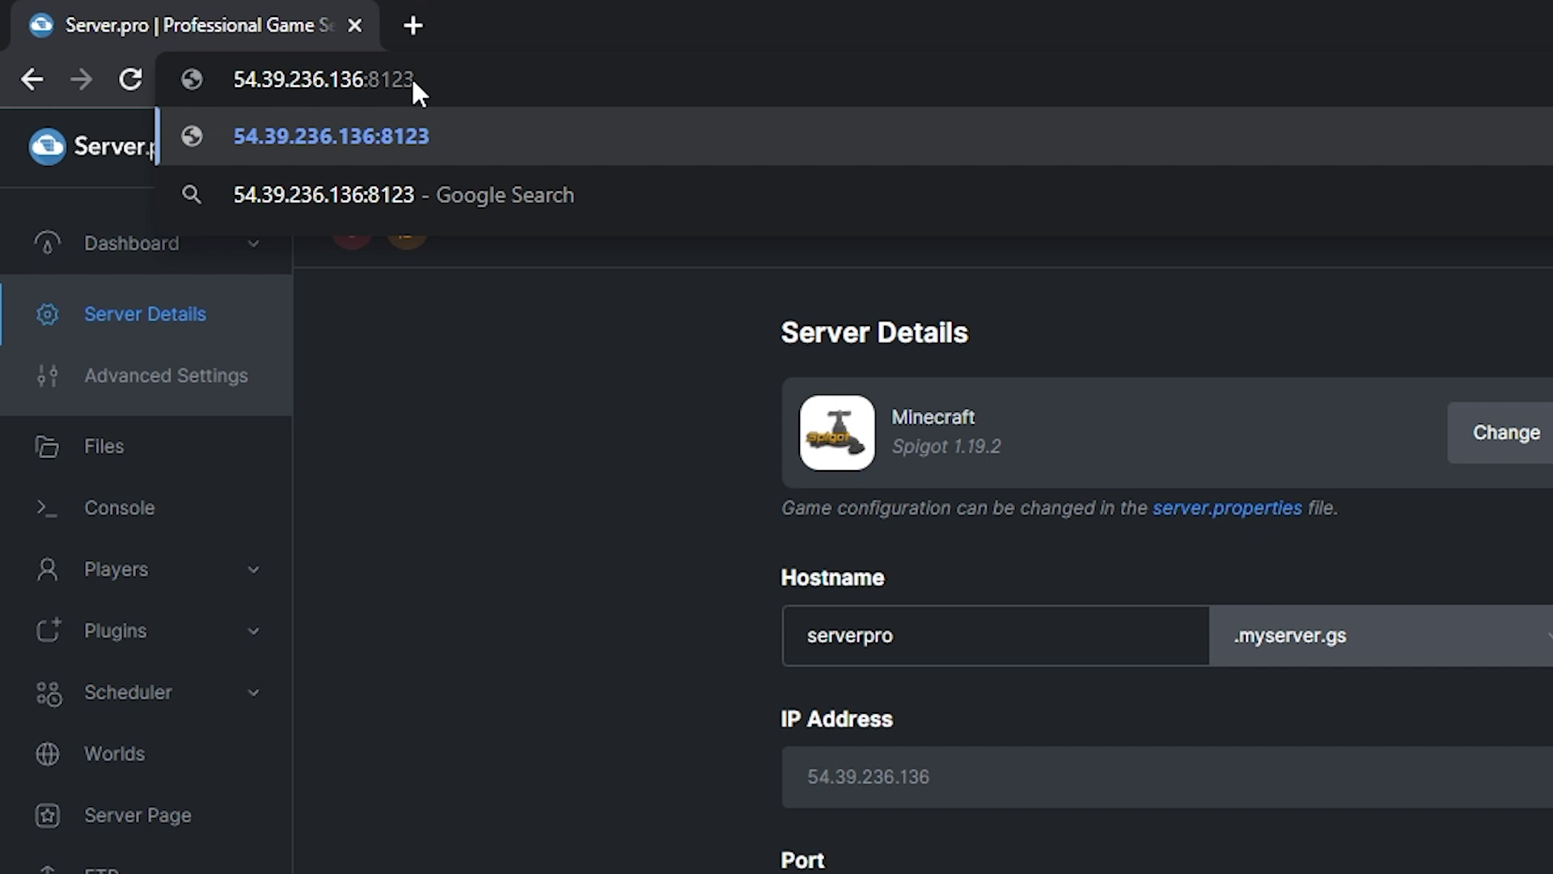
key("Return")
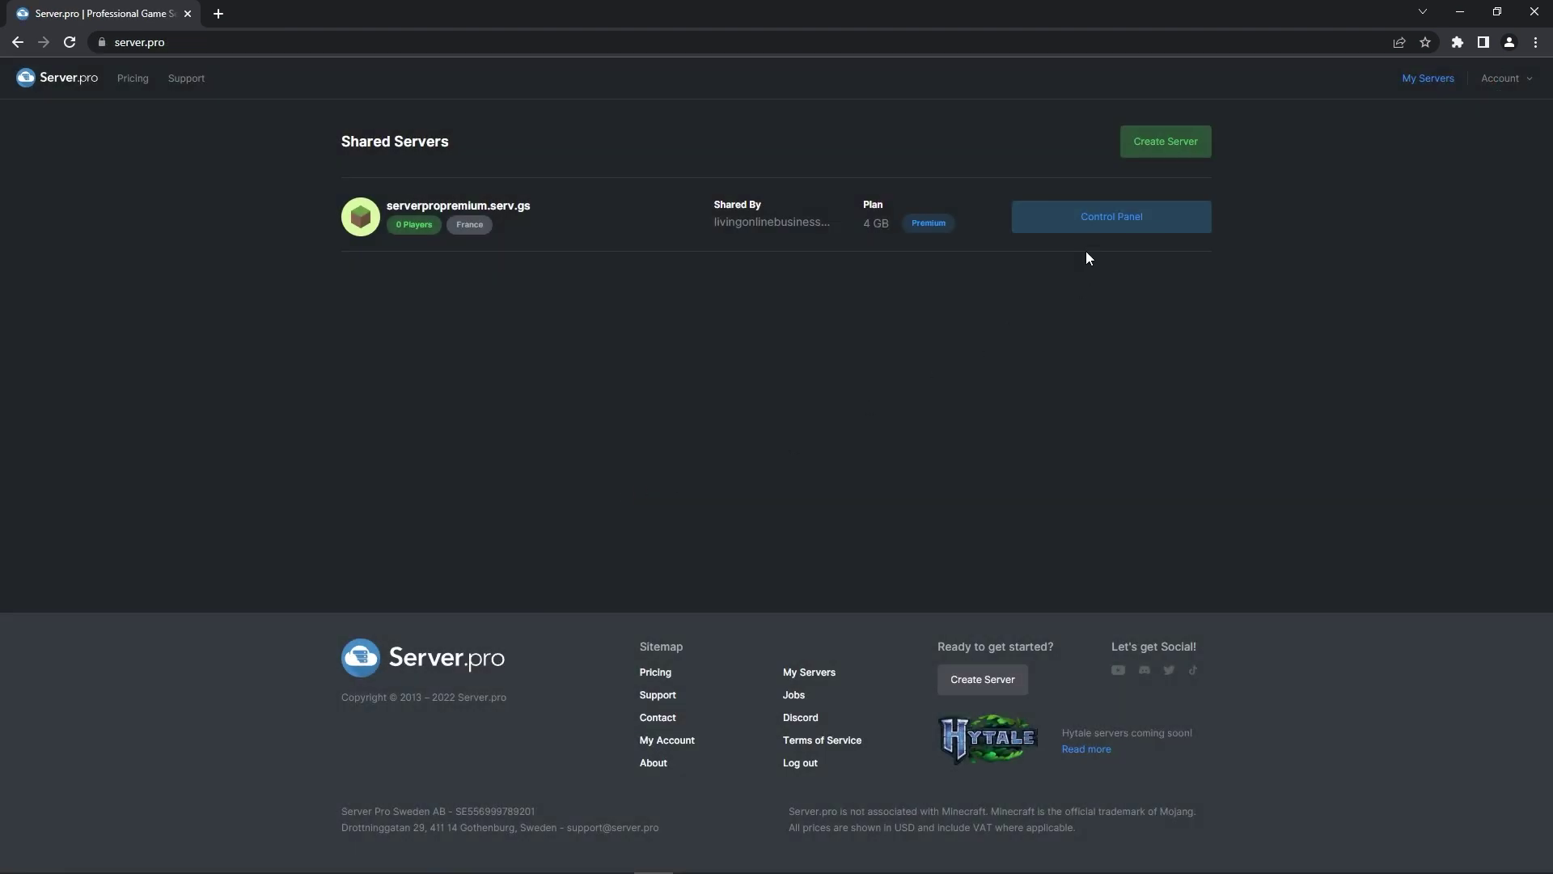
Go to the shared server's Advanced Settings and highlight open port 11918.
left_click(1087, 222)
left_click(129, 202)
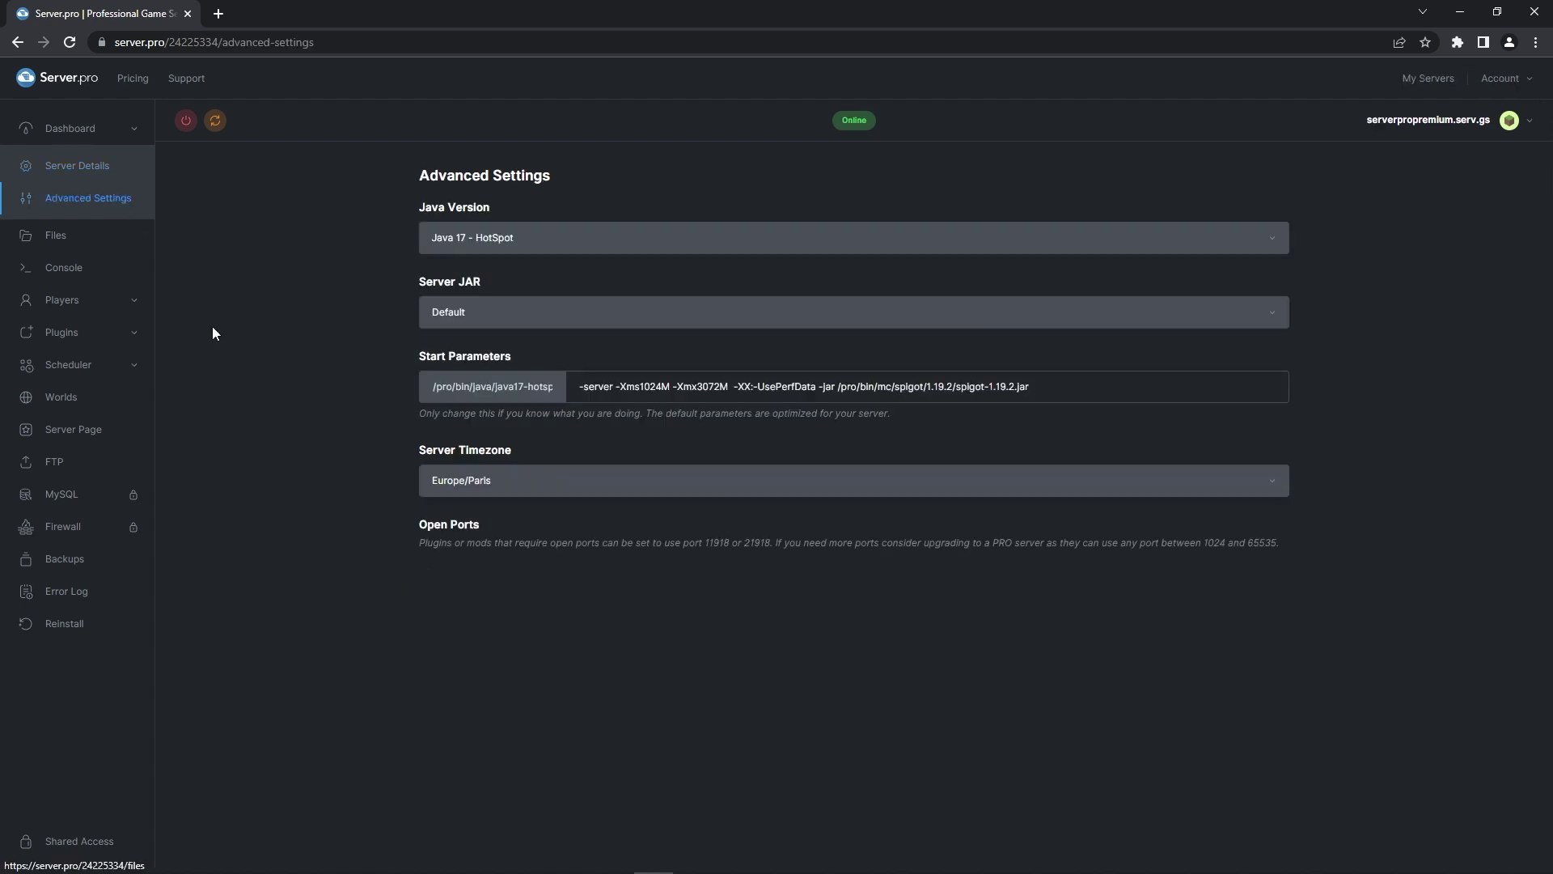
left_click_drag(731, 541, 706, 542)
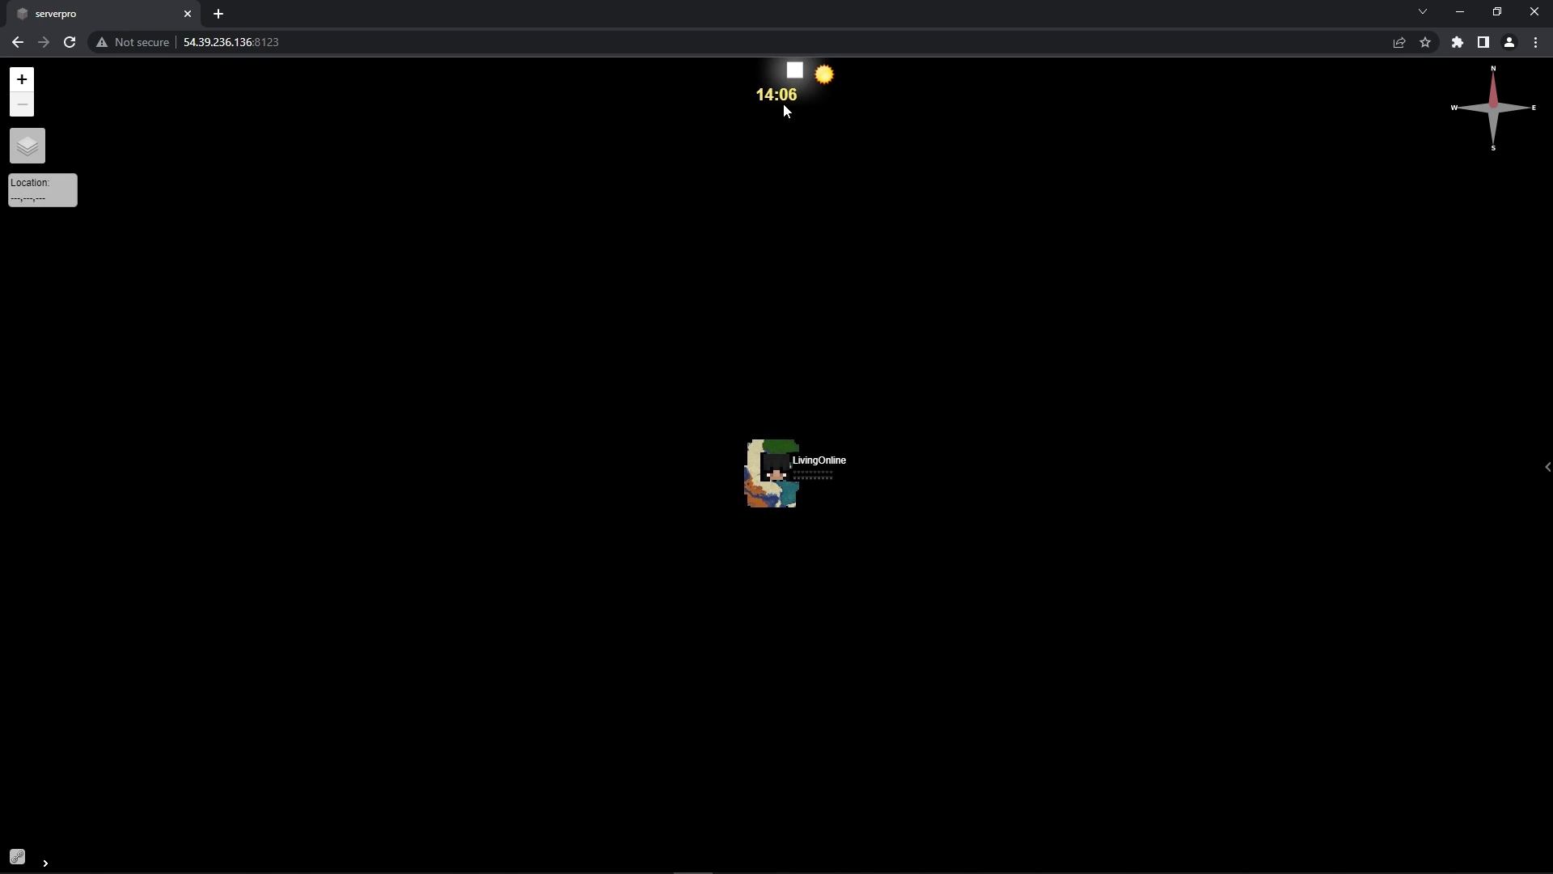
Zoom the Dynmap world map and send 'Hello!' to the game chat.
scroll(817, 486, "up", 3)
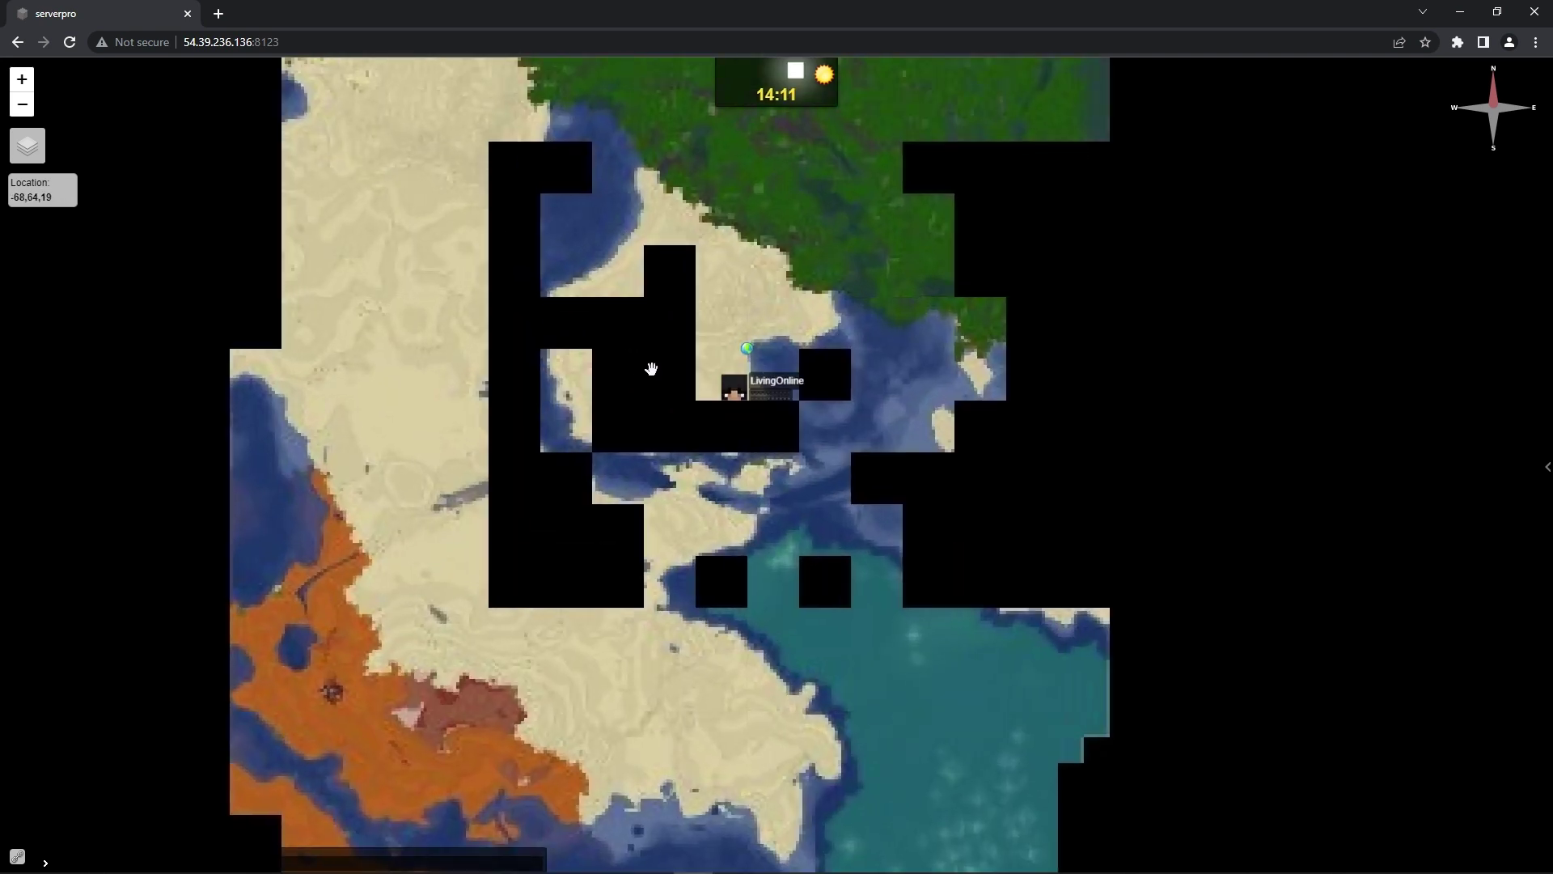
scroll(669, 370, "down", 1)
type("Hello!")
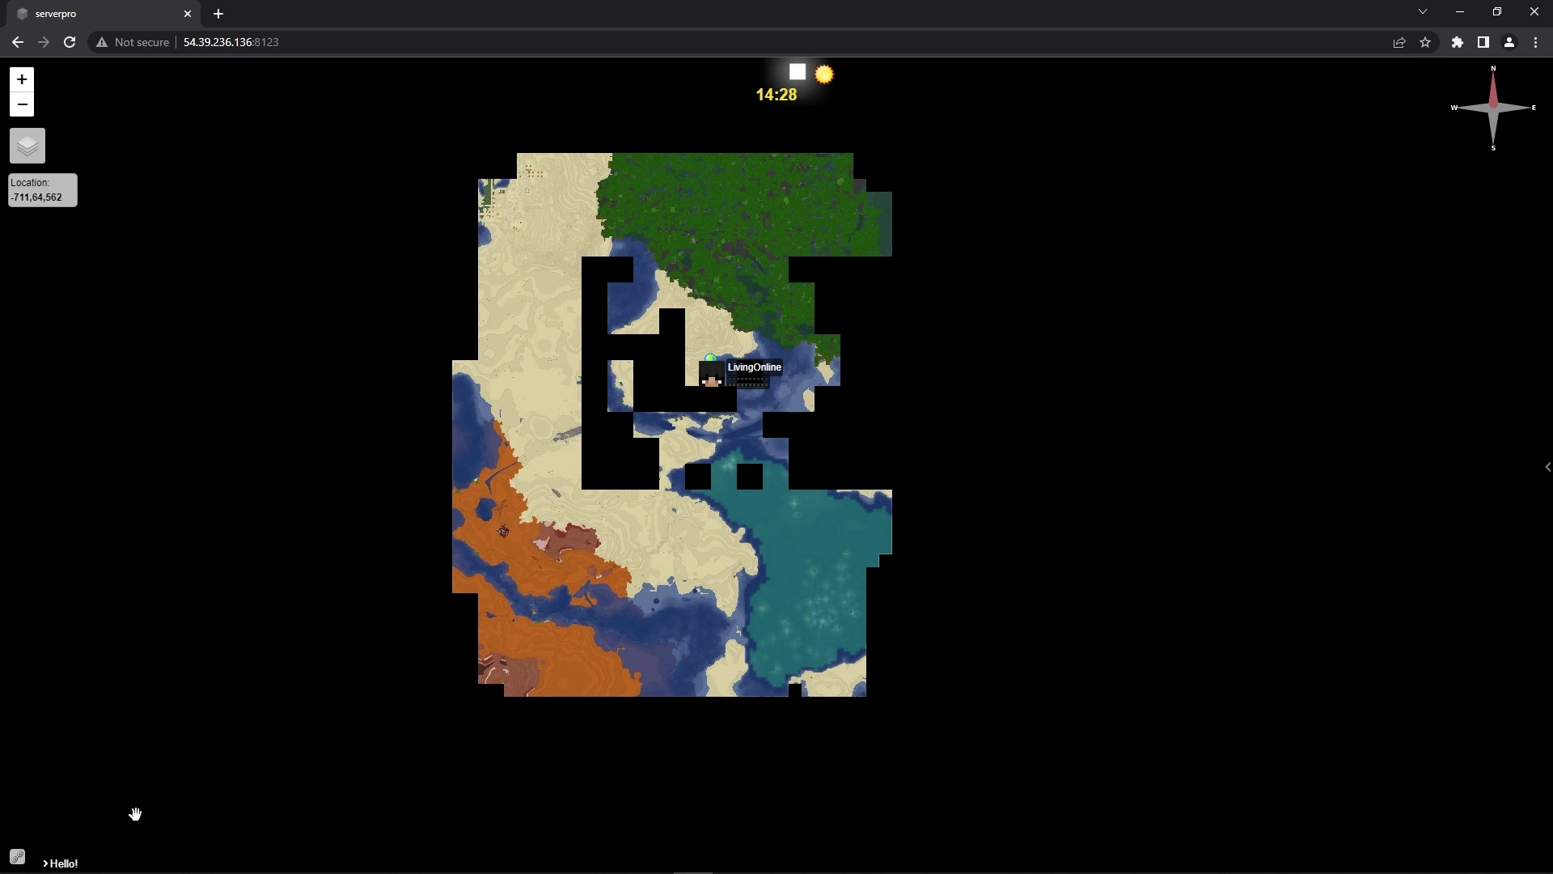
key("Return")
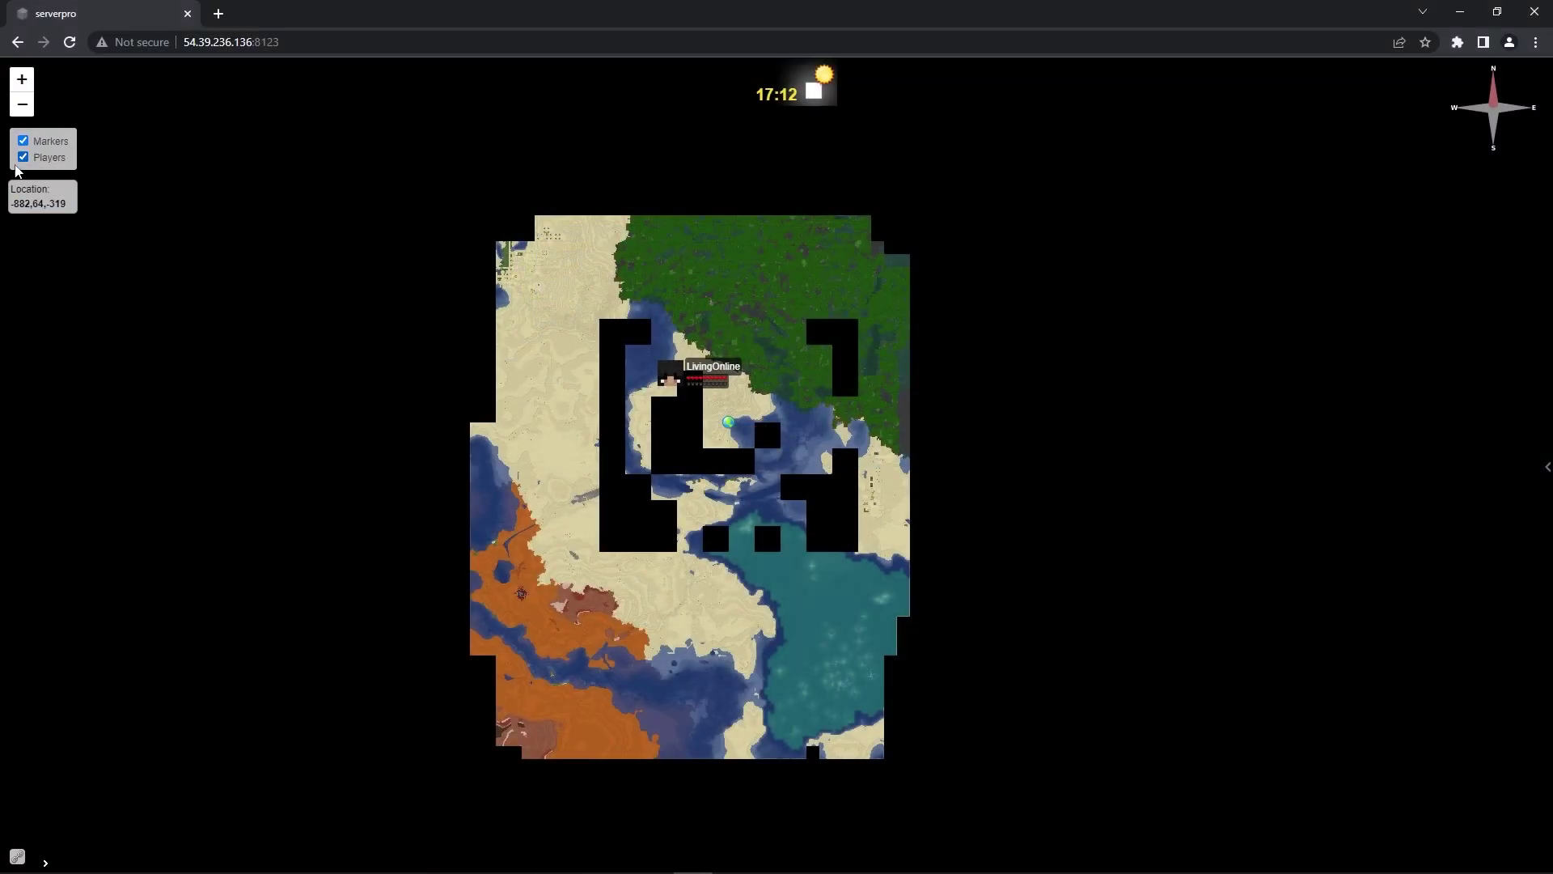
Toggle the Players and Markers layers off and back on.
left_click(23, 157)
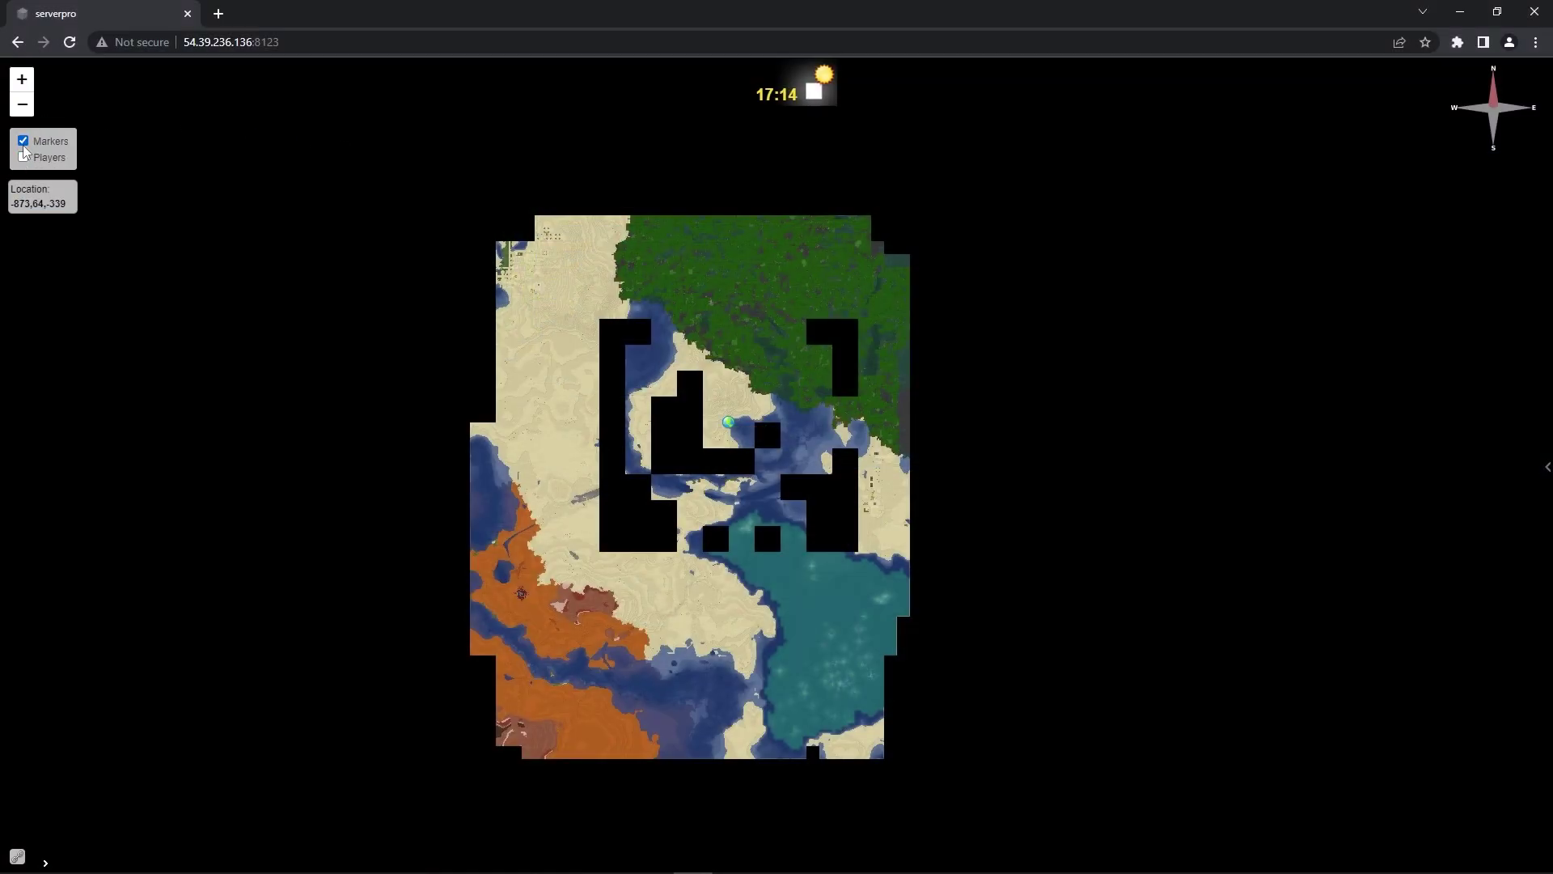
left_click(23, 141)
left_click(23, 141)
left_click(23, 156)
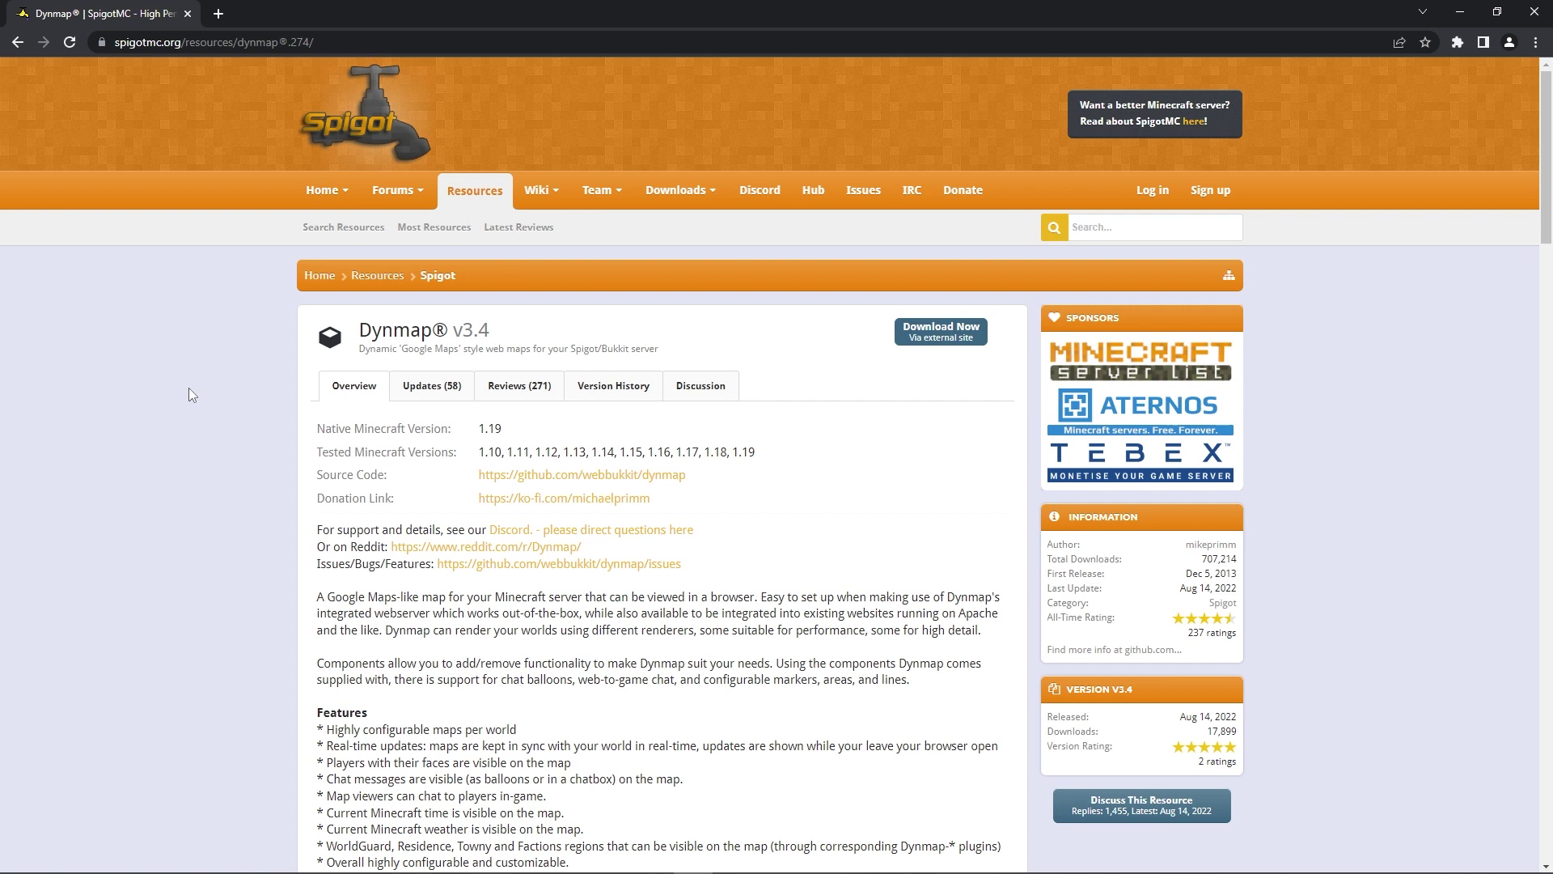
Download Dynmap-3.4-spigot.jar from the SpigotMC resource page.
left_click(953, 336)
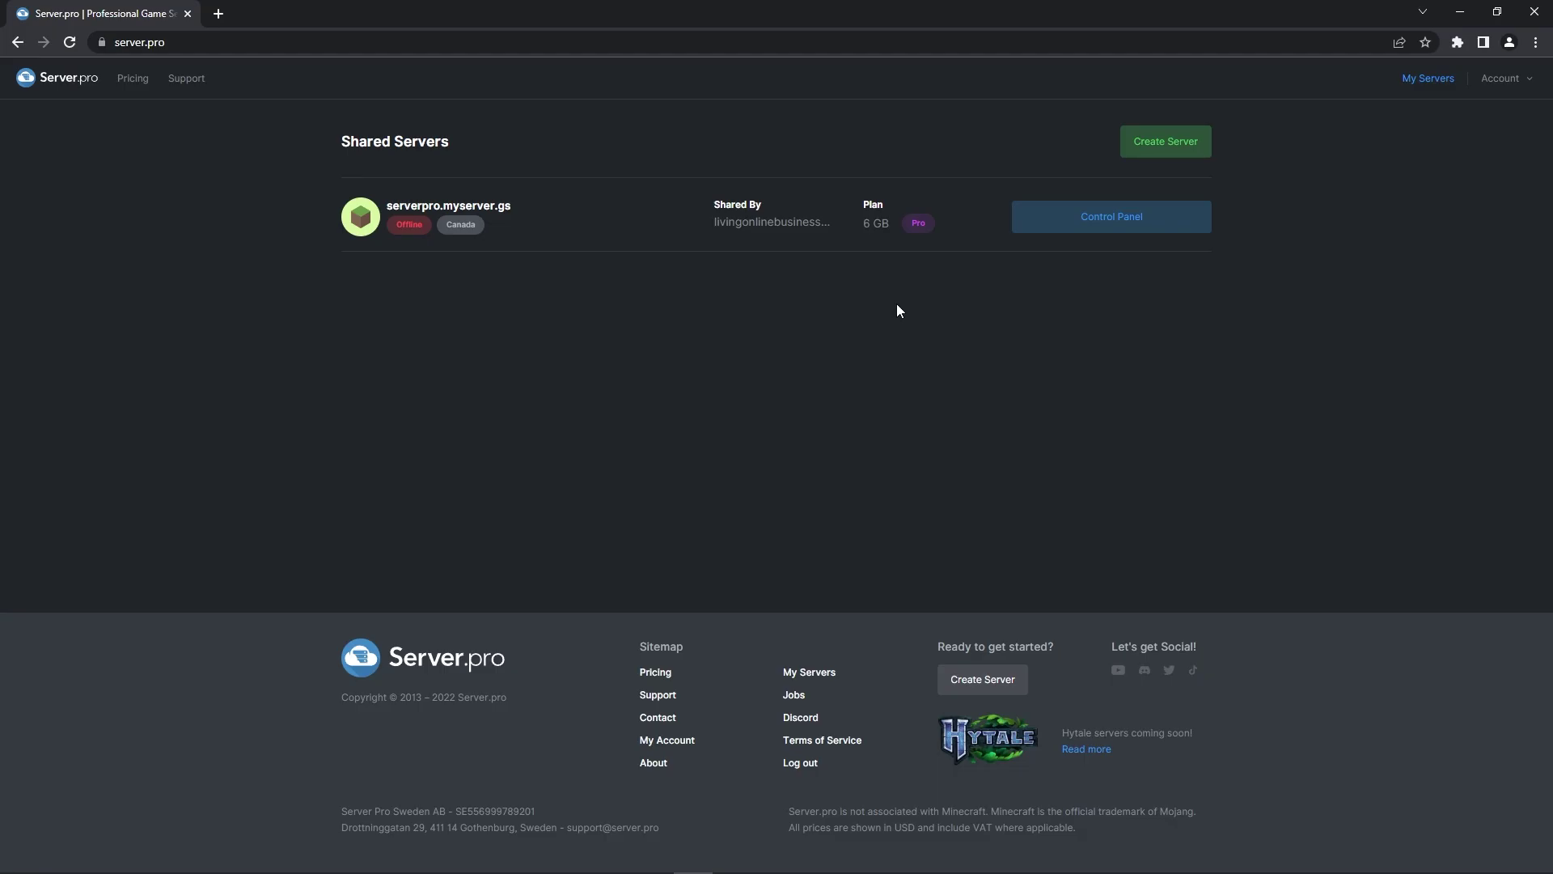
Open the Control Panel for serverpro.myserver.gs from My Servers.
left_click(1127, 212)
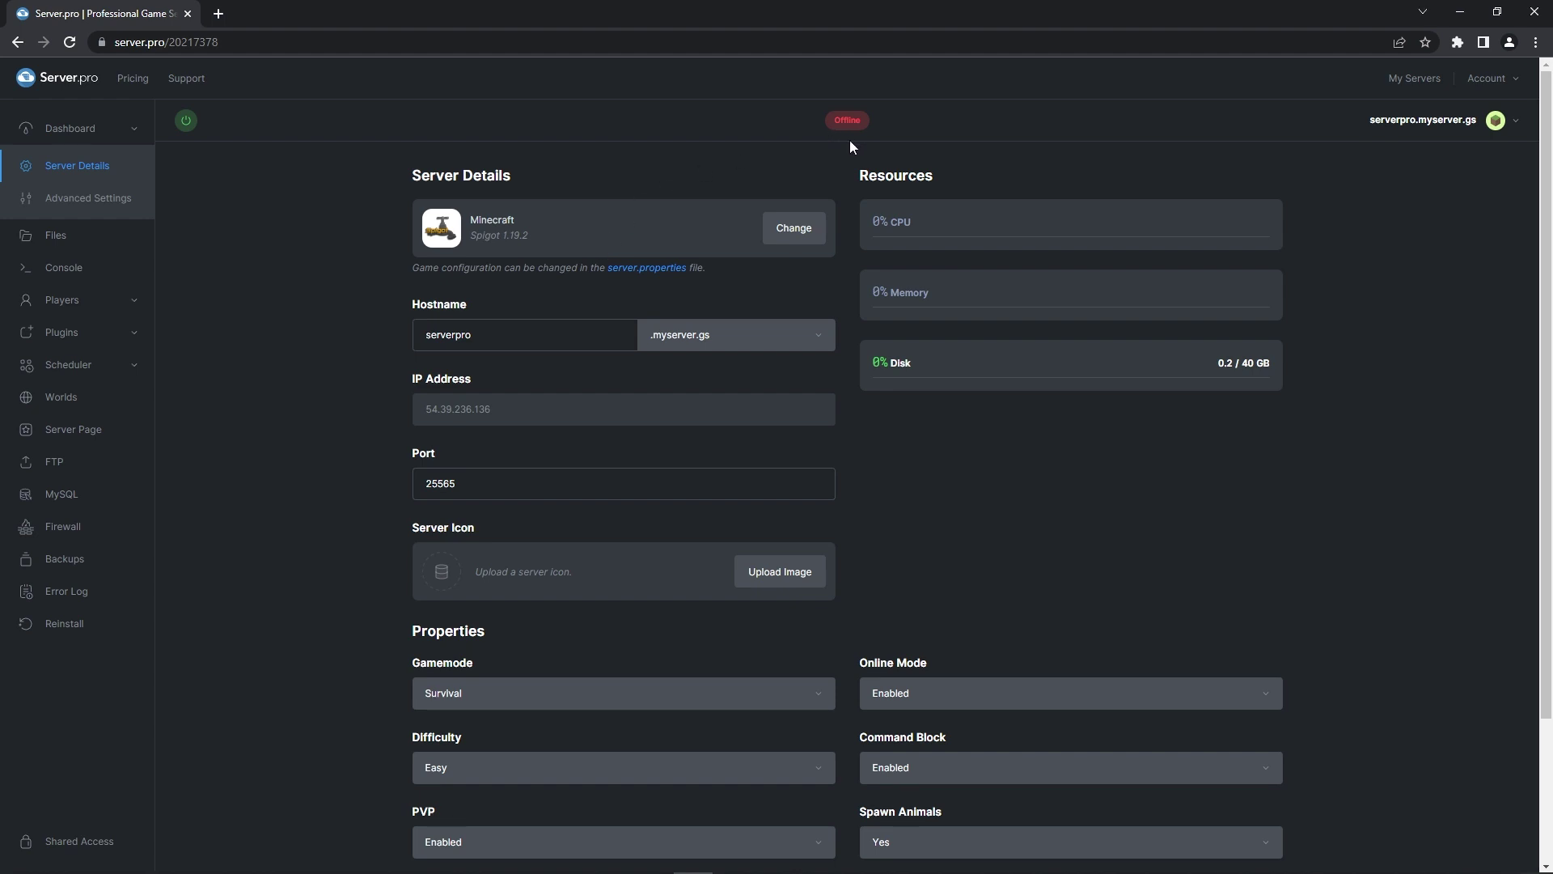
Drop Dynmap-3.4-spigot.jar into the plugins folder in the server's Files view.
left_click(111, 236)
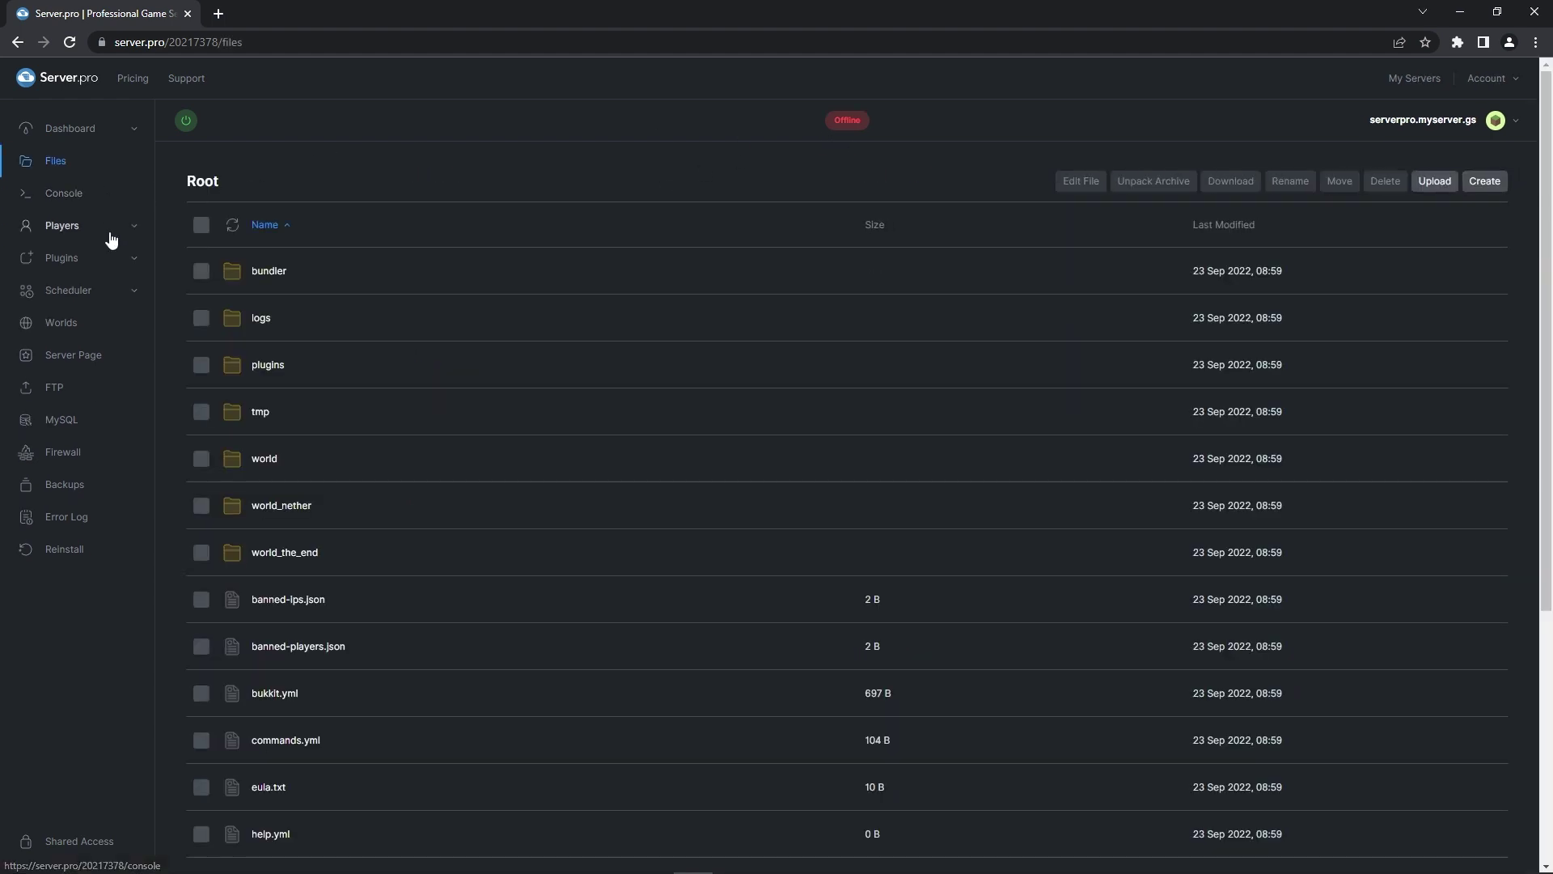
left_click(269, 366)
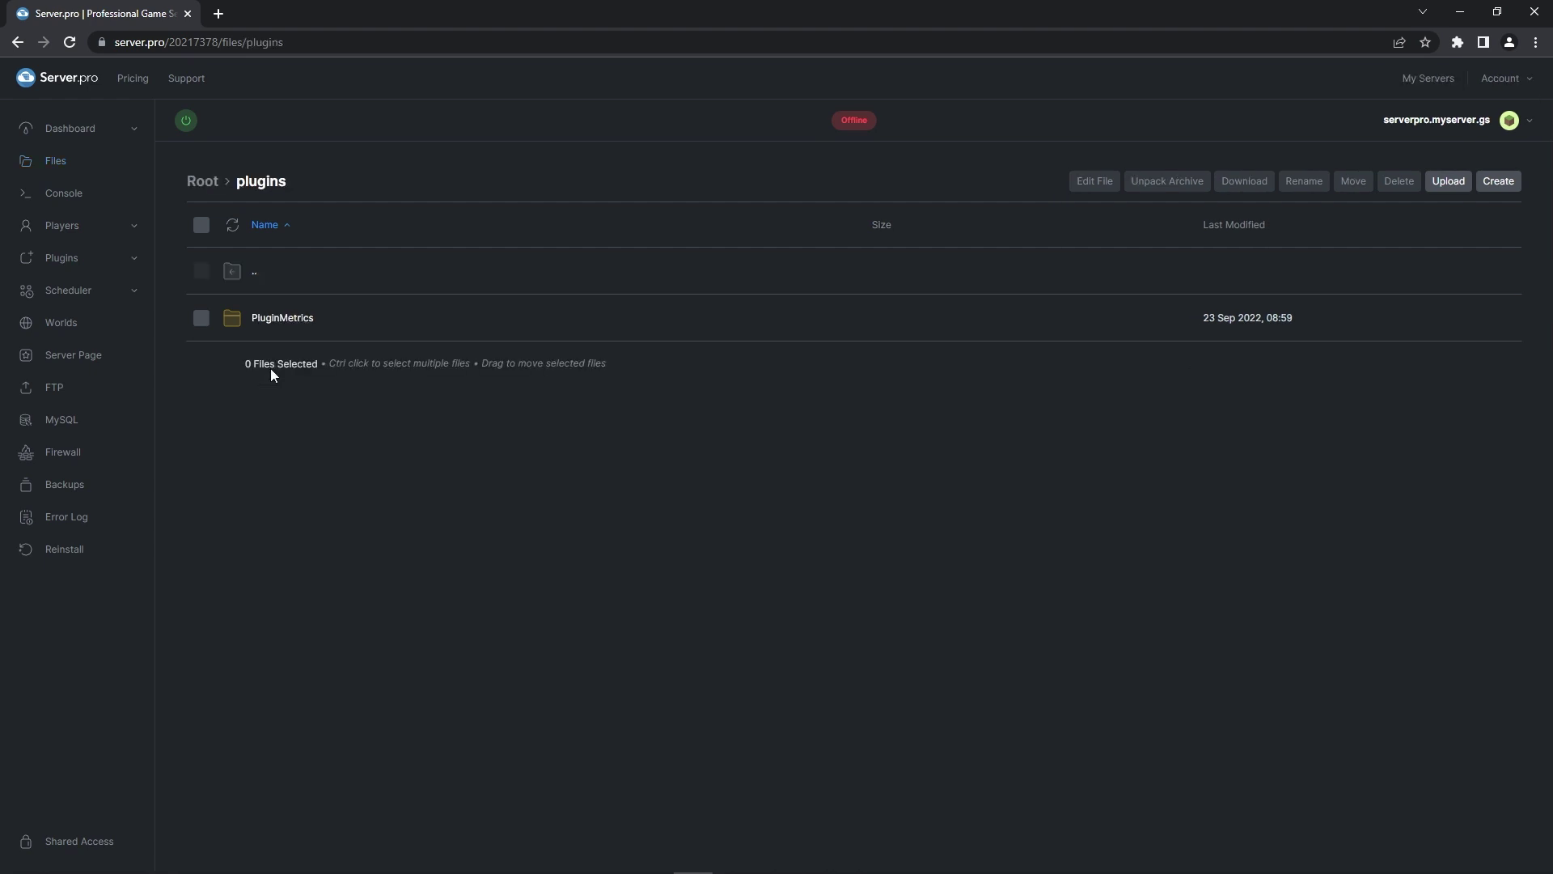
left_click_drag(4, 121, 319, 335)
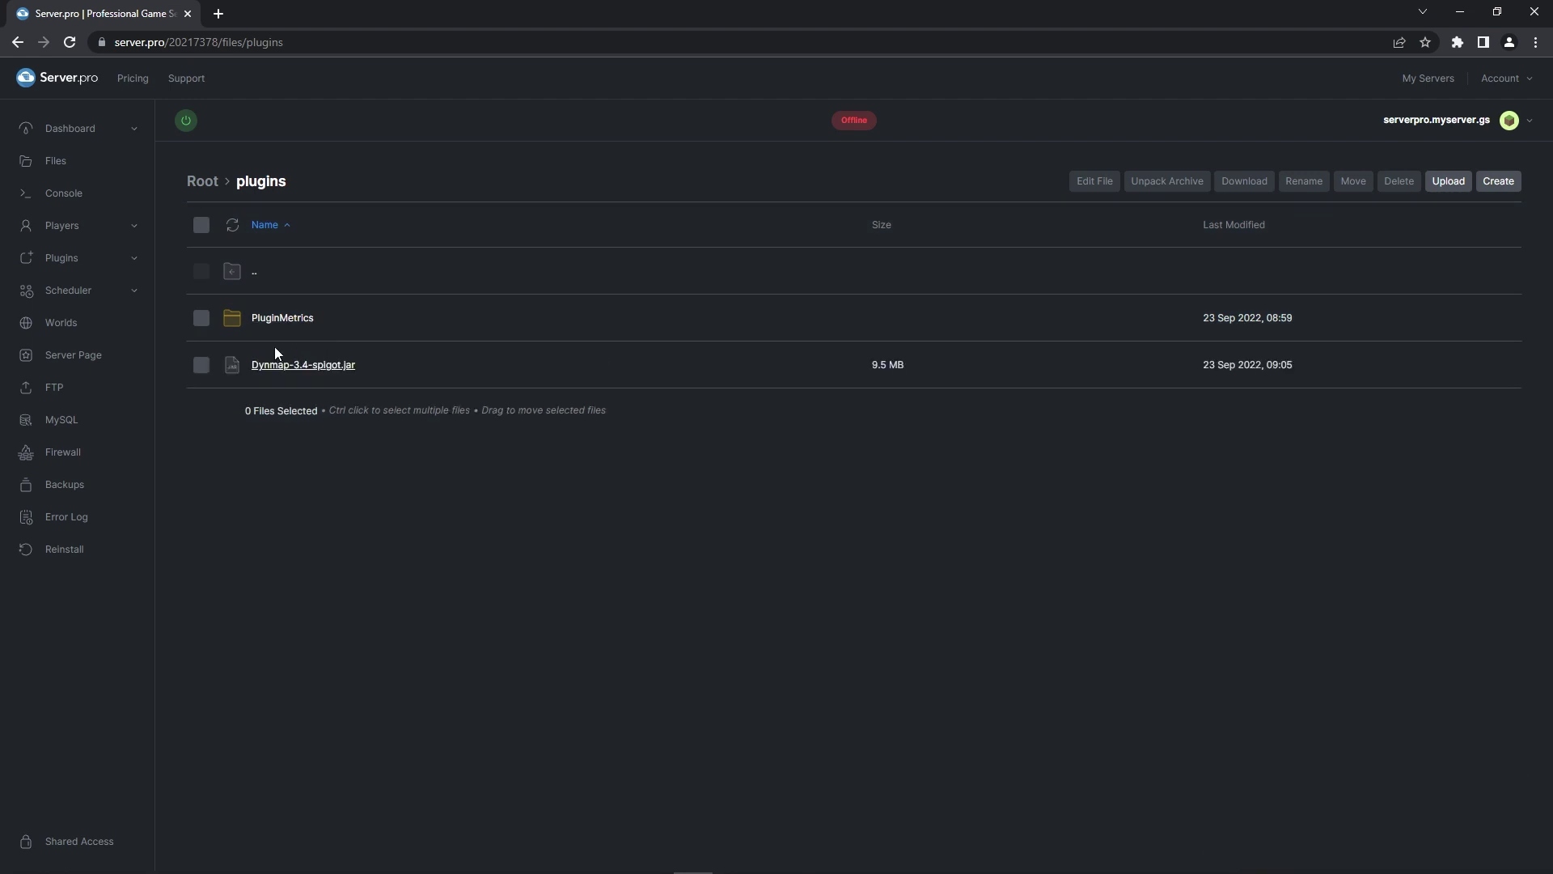
Start the server and highlight the Done startup line in the console log.
left_click(185, 121)
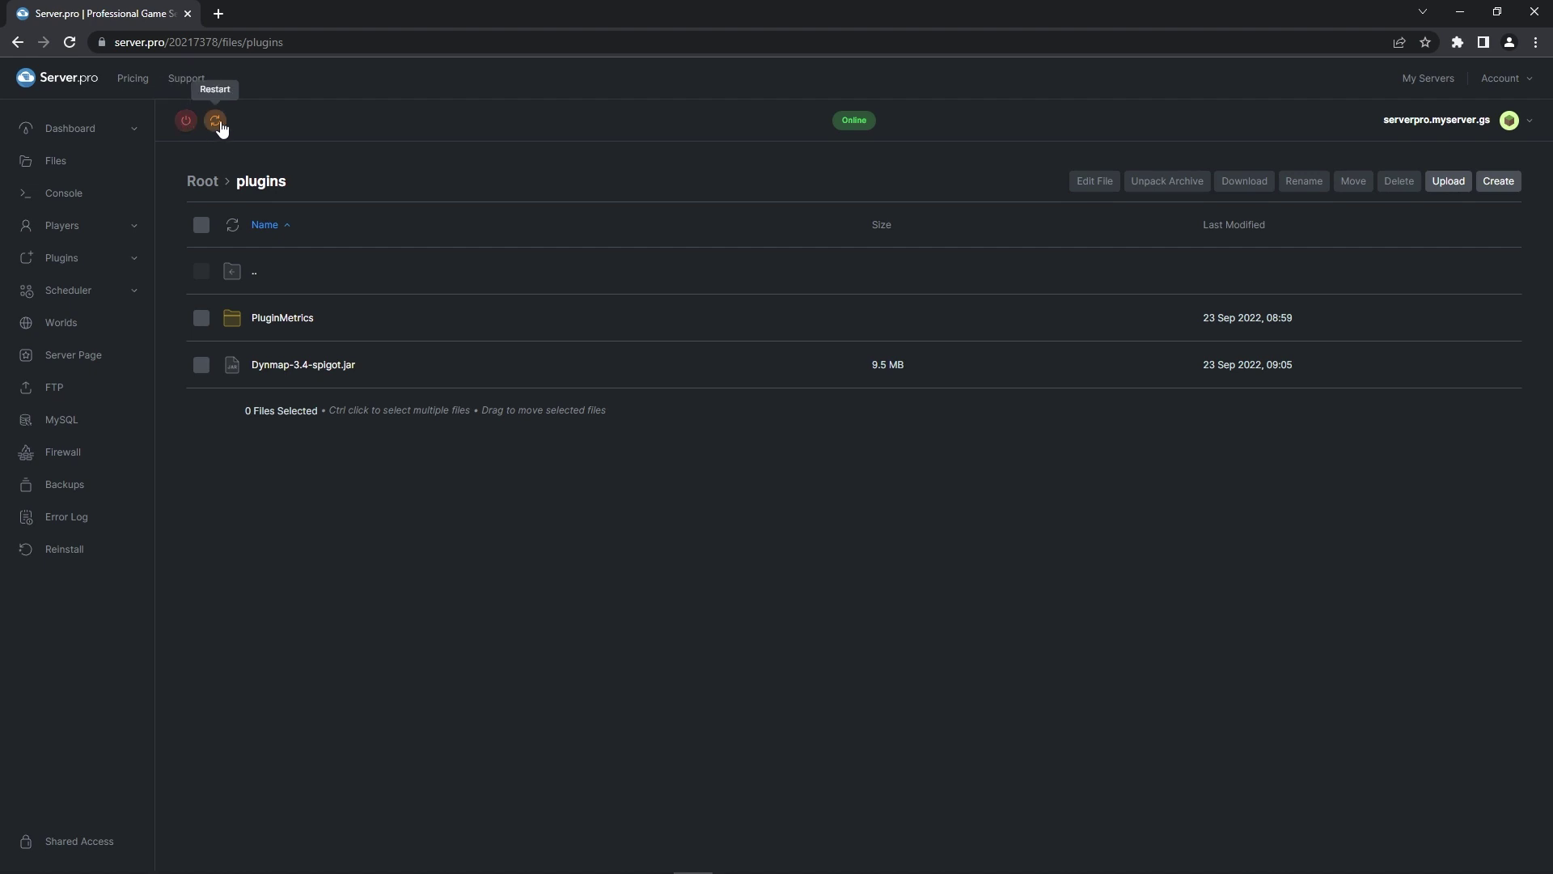
left_click(87, 196)
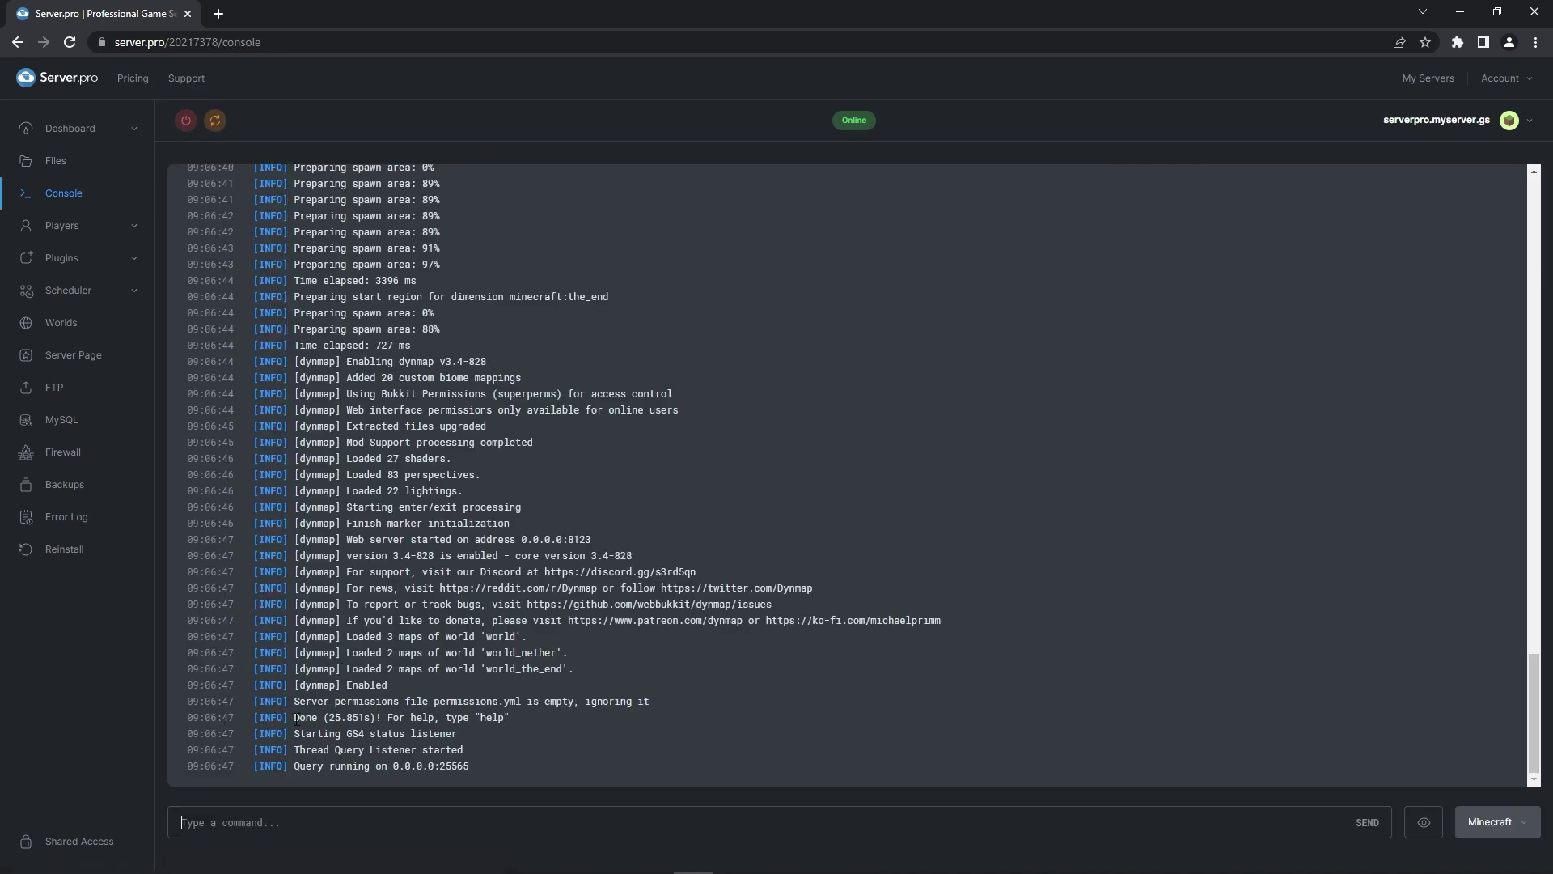
left_click_drag(296, 717, 379, 716)
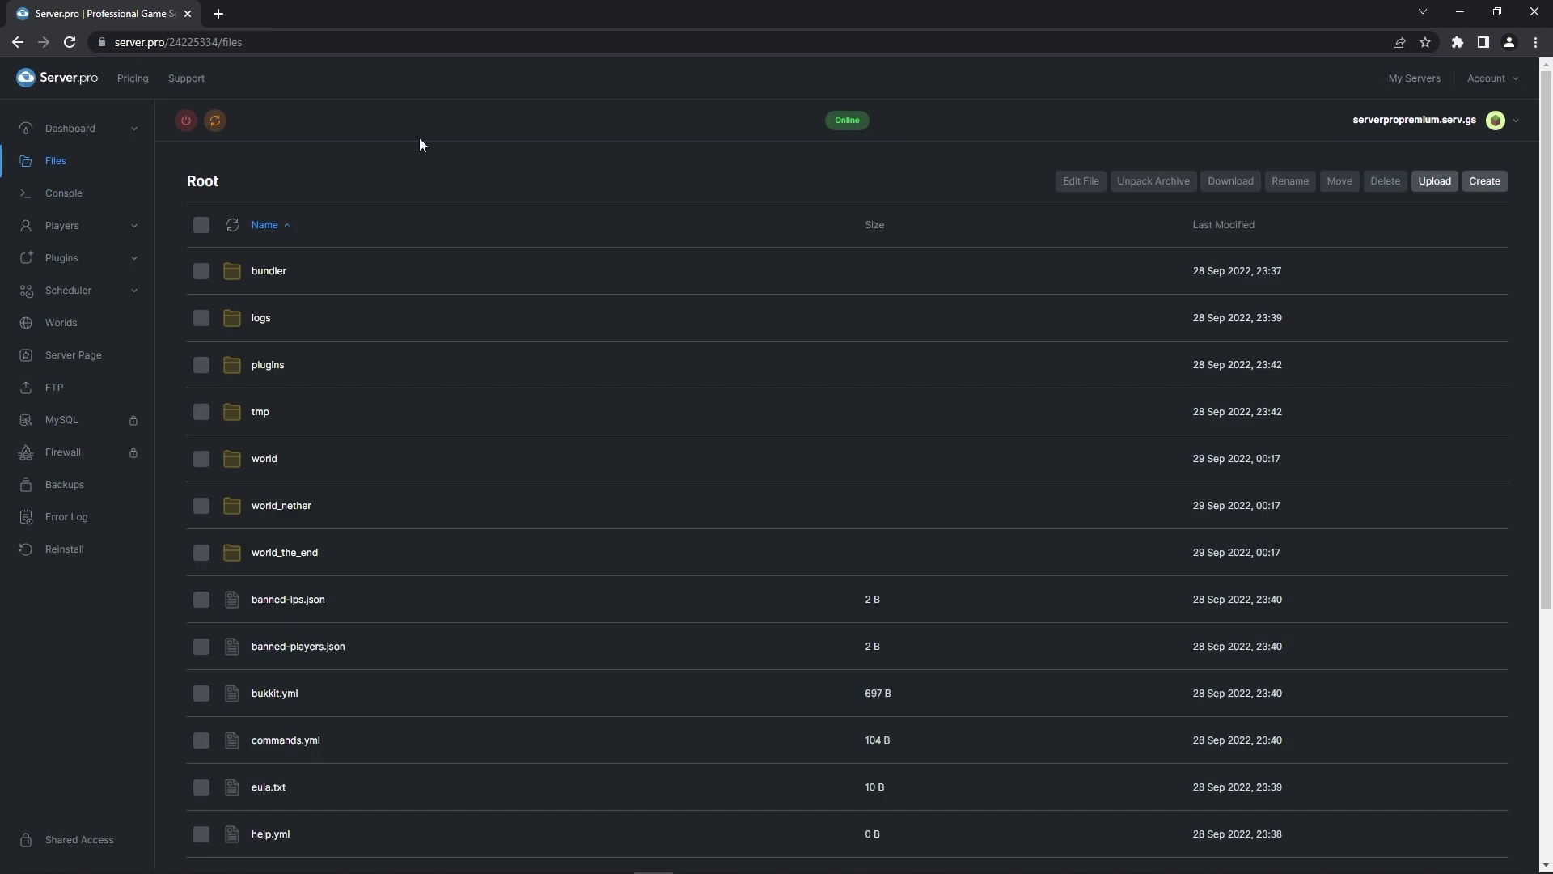
In plugins/dynmap/configuration.txt, comment out type: filetree, uncomment type: sqlite, and save.
left_click(273, 366)
left_click(274, 366)
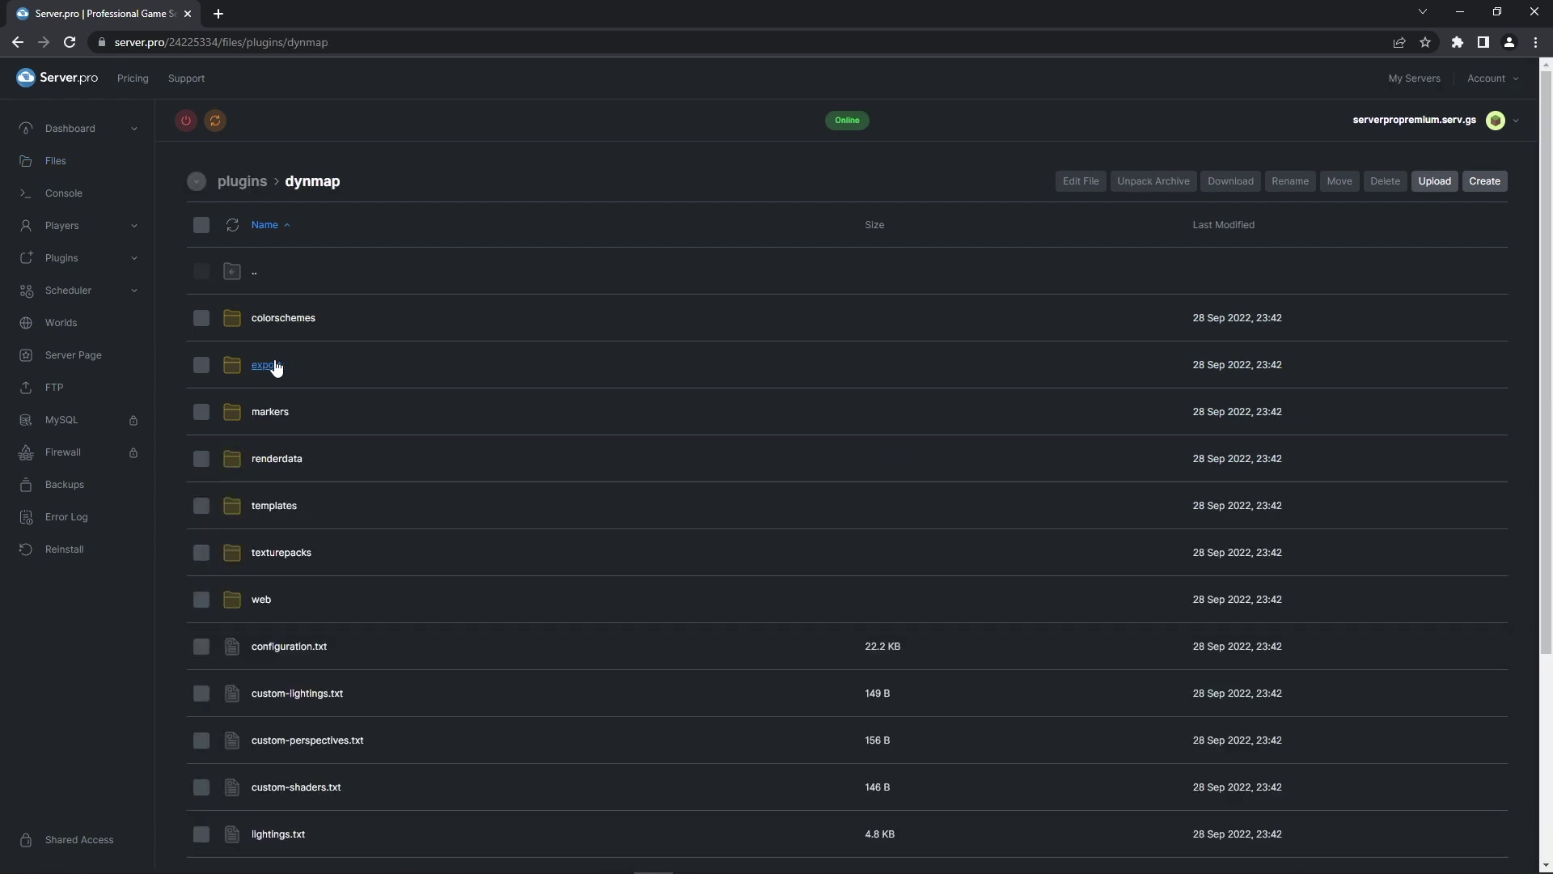
left_click(308, 647)
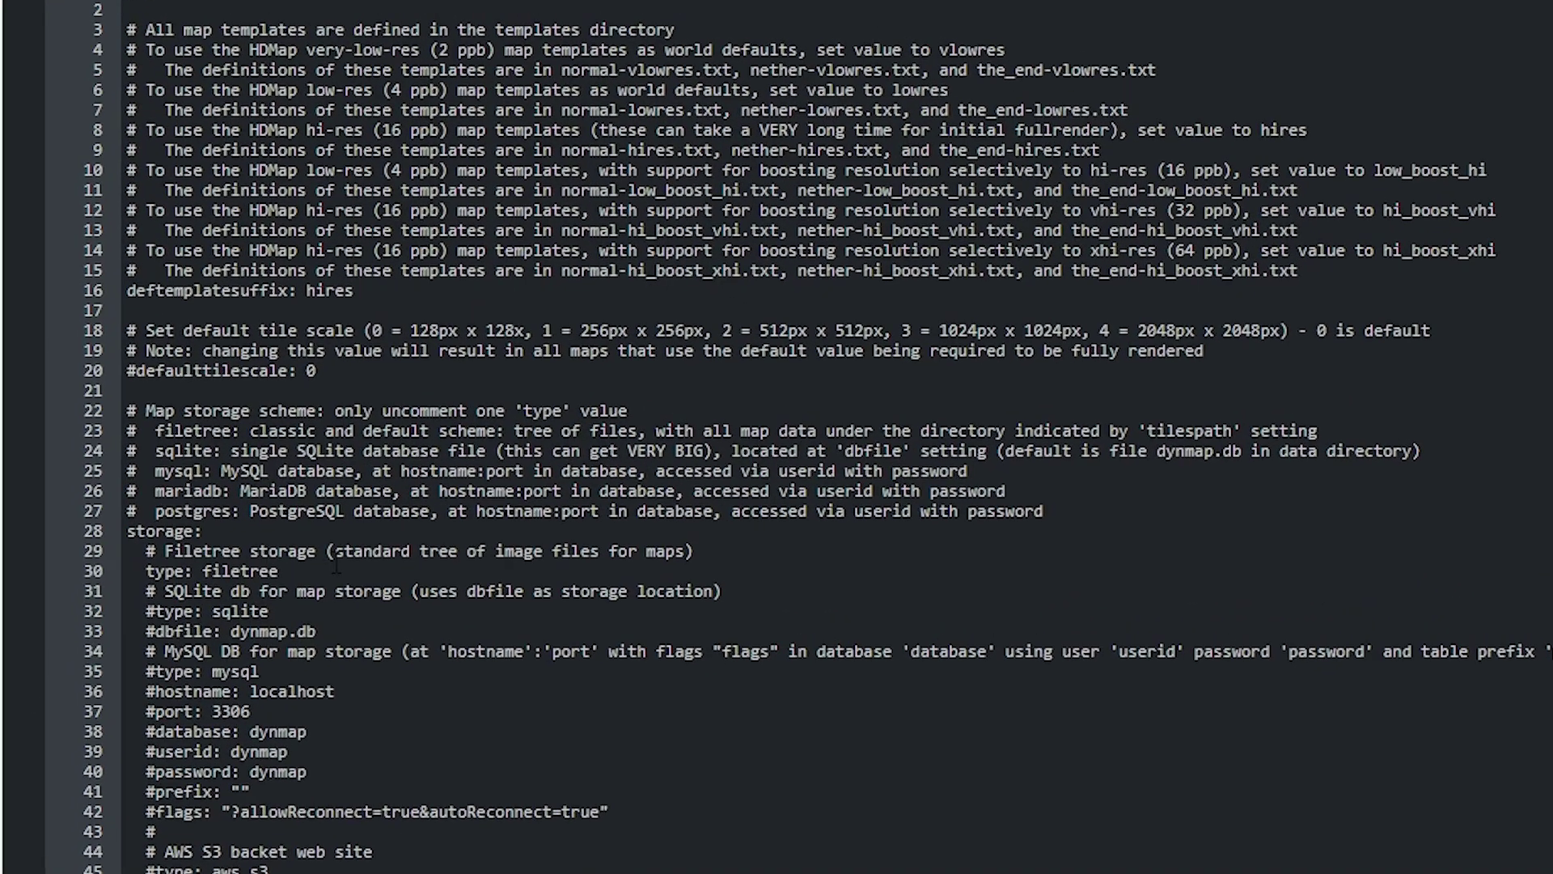
left_click(335, 570)
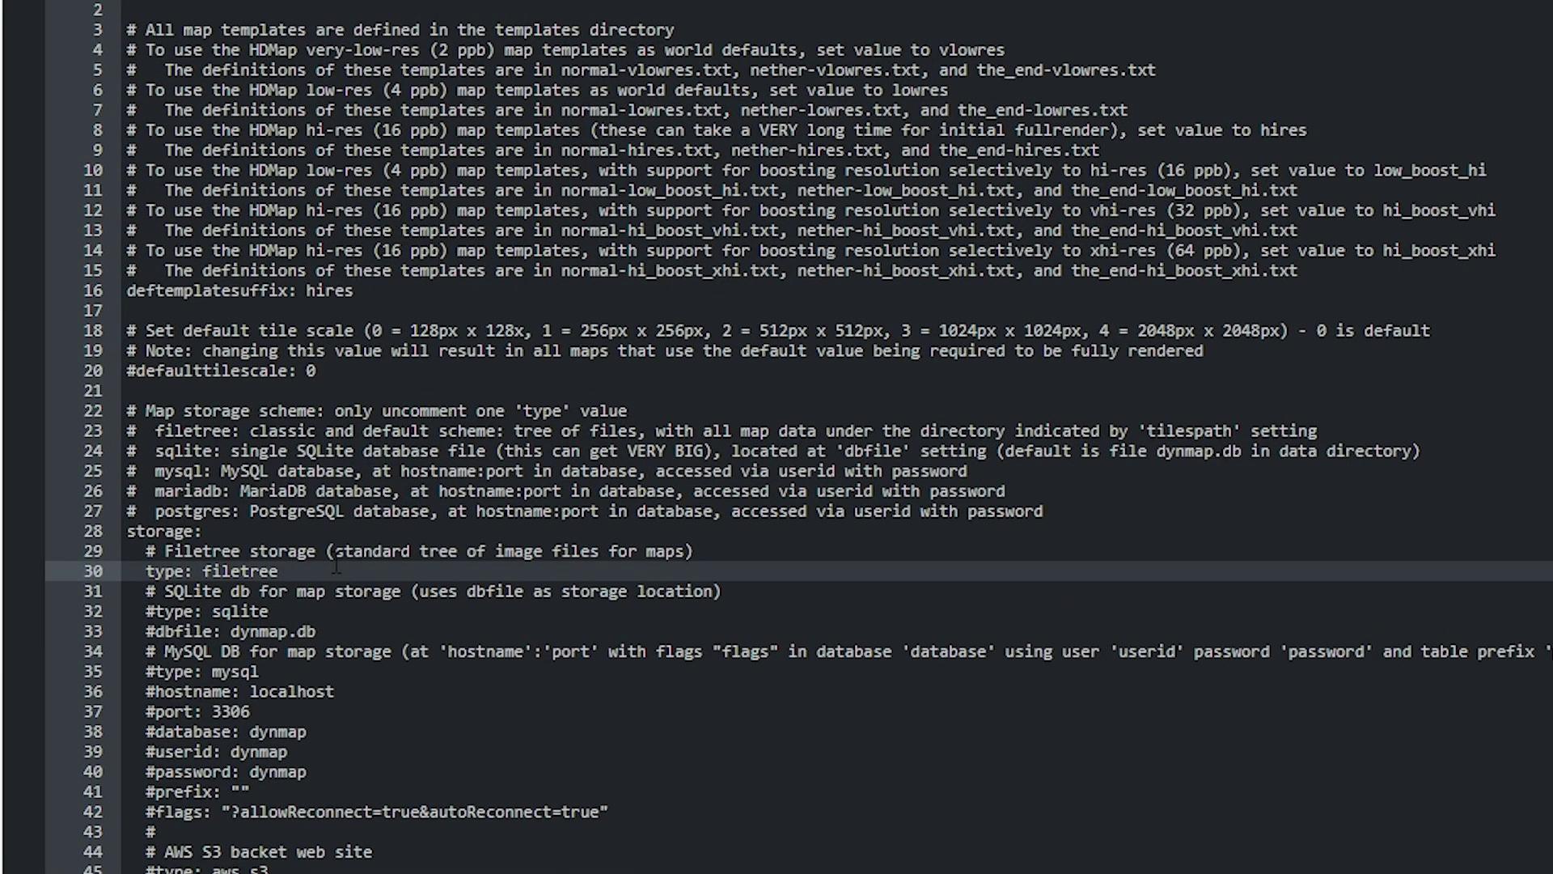
left_click(148, 570)
type("#")
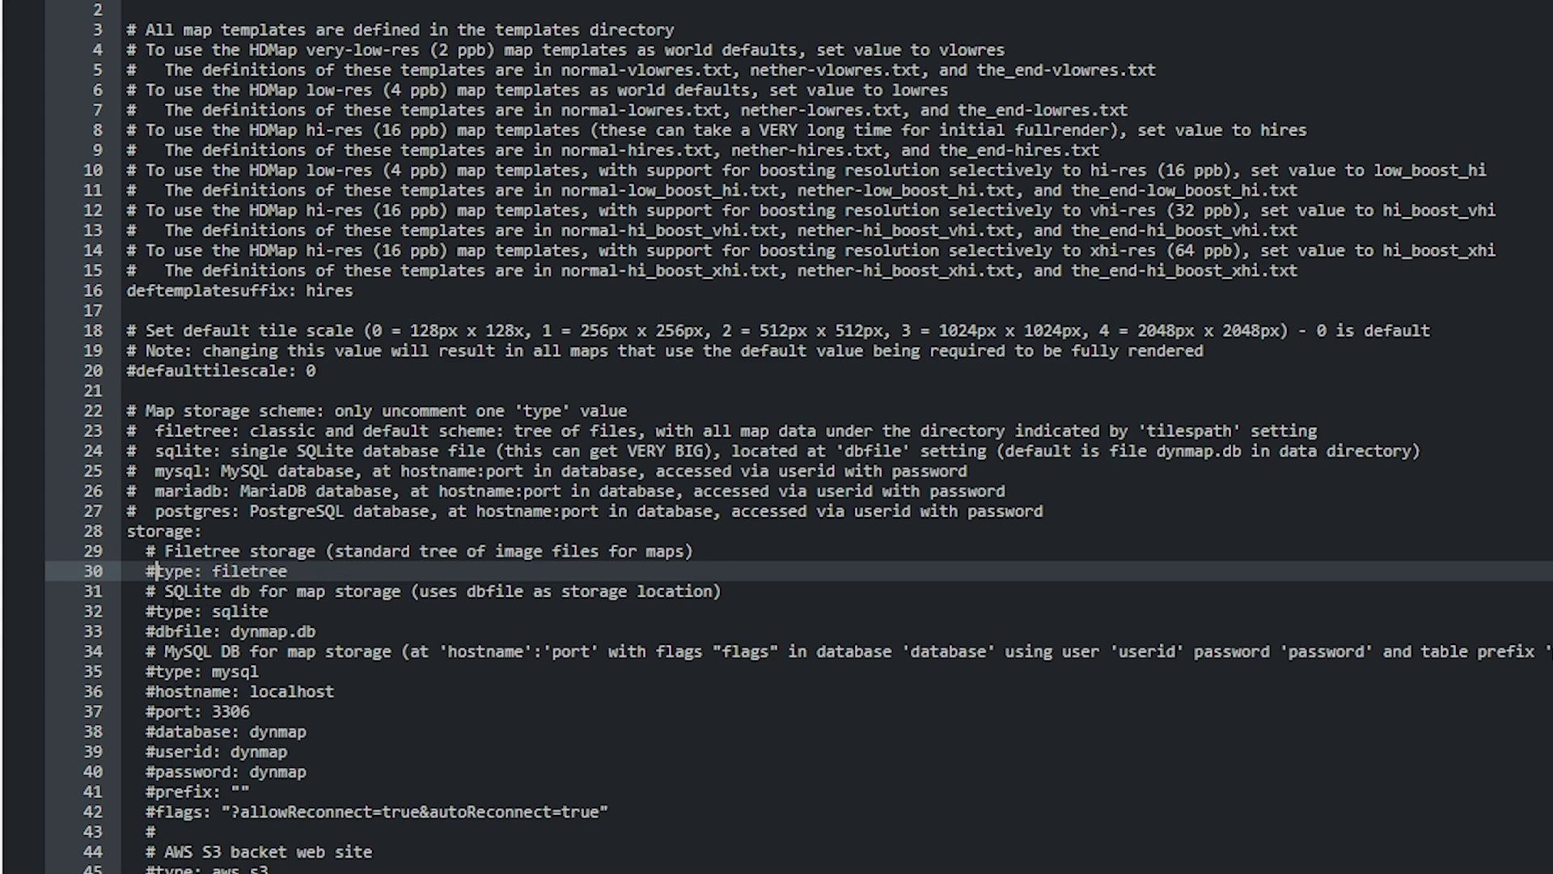
left_click(157, 611)
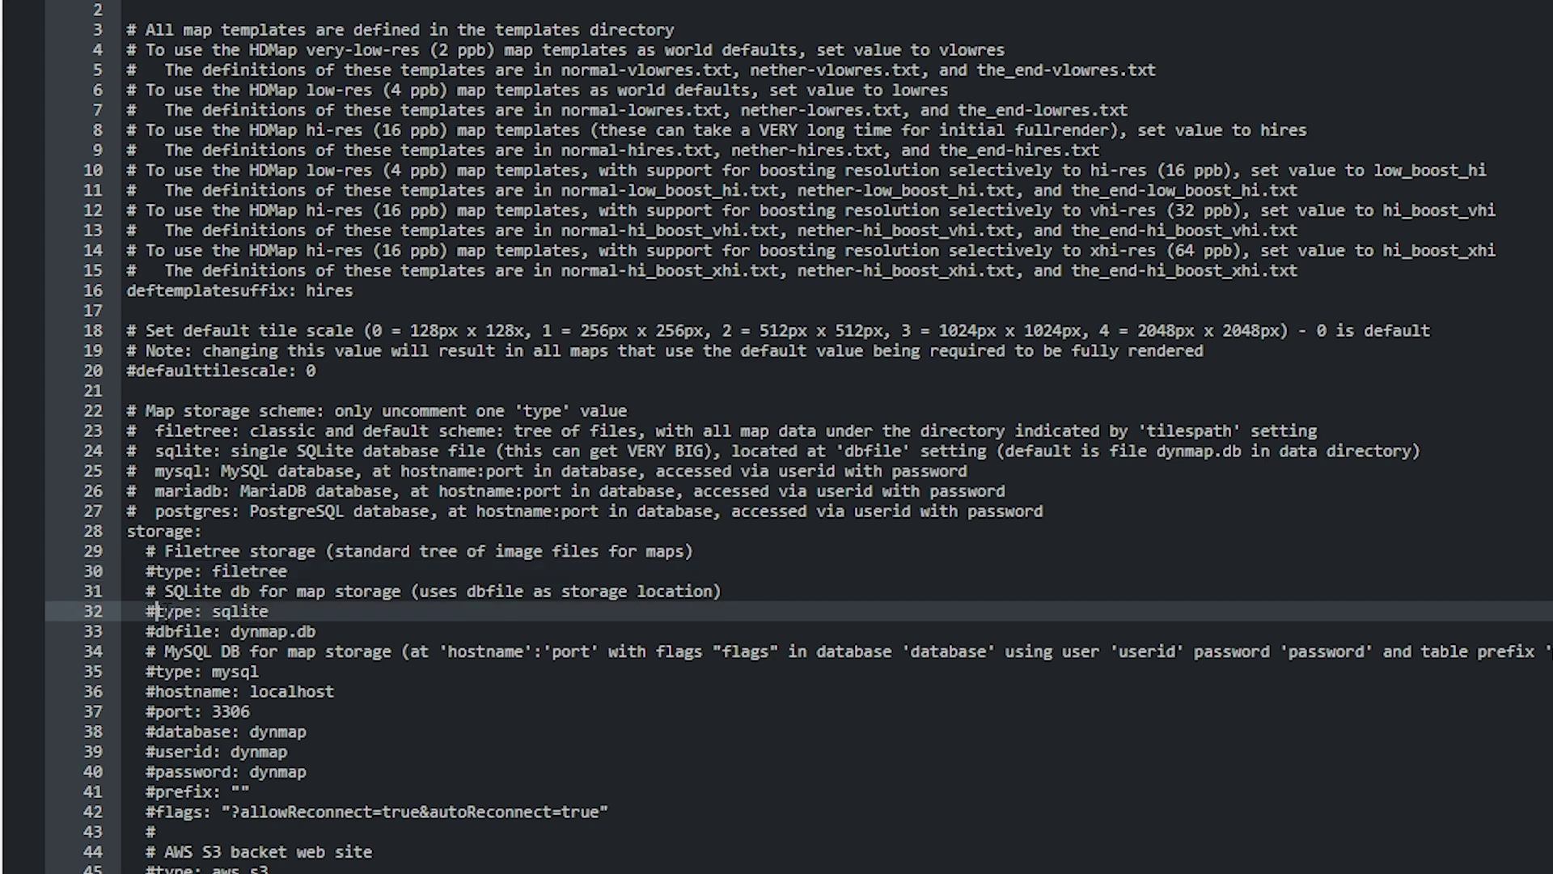
key("BackSpace")
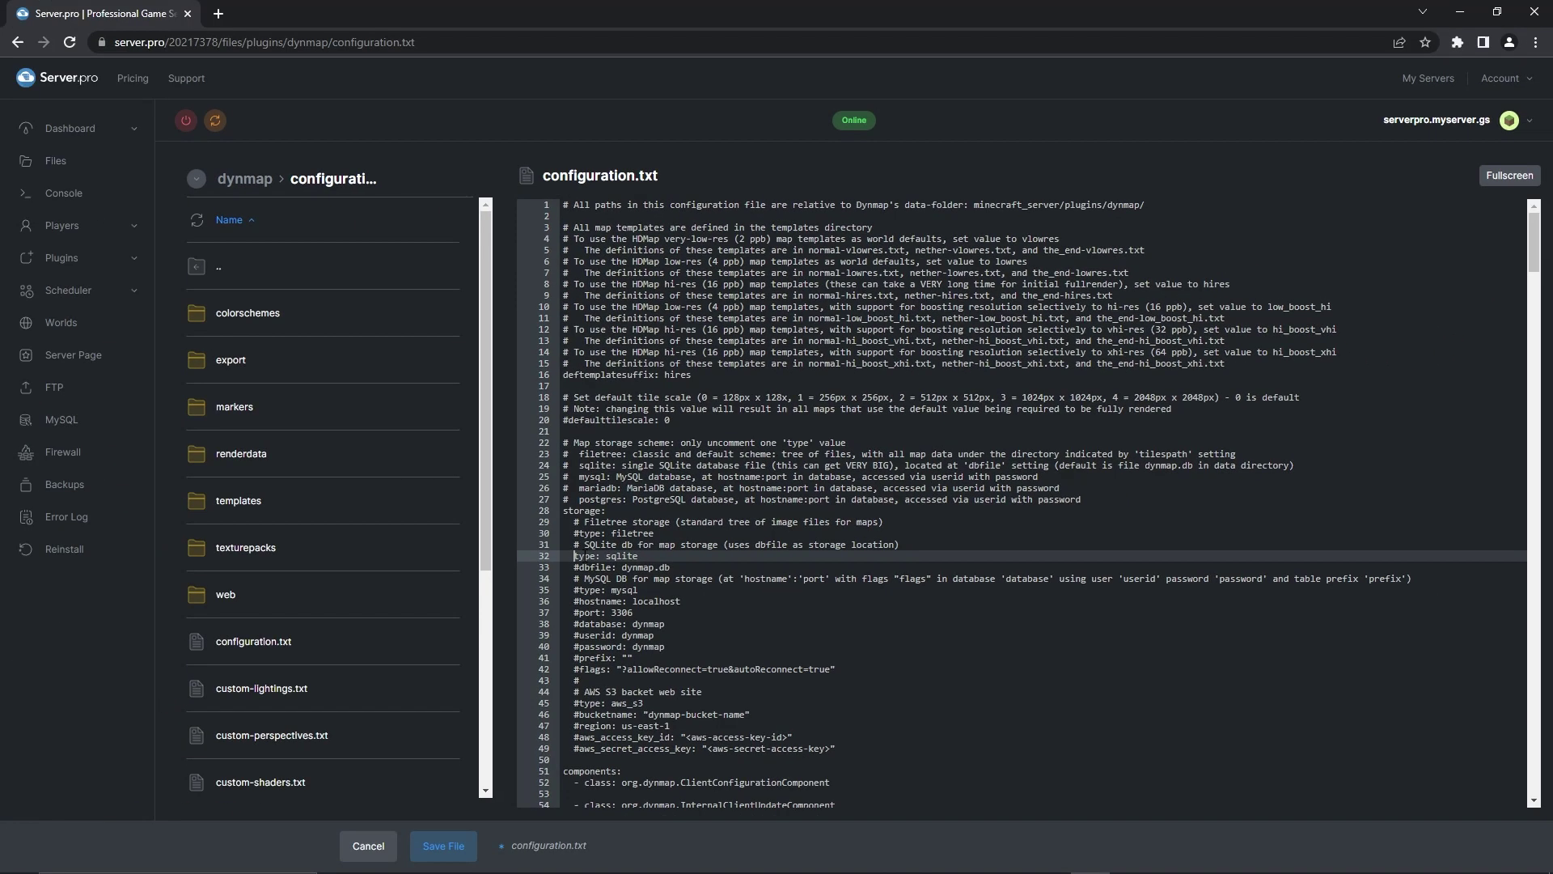
left_click(441, 845)
Restart the server and copy open port 11918 from the other server's Advanced Settings.
left_click(216, 121)
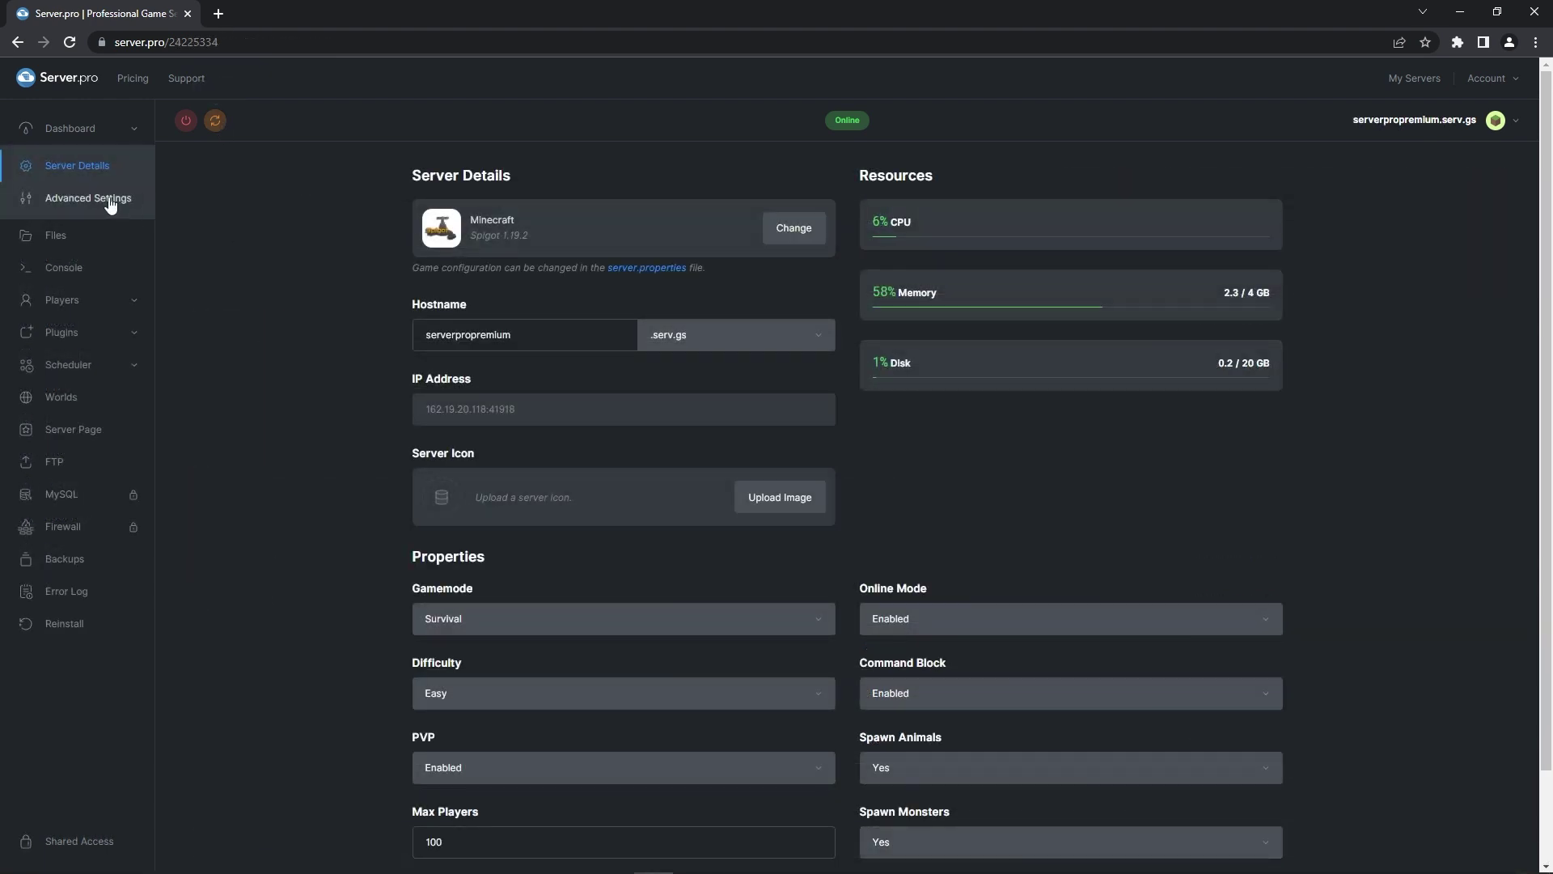
left_click(111, 202)
left_click_drag(730, 543, 704, 547)
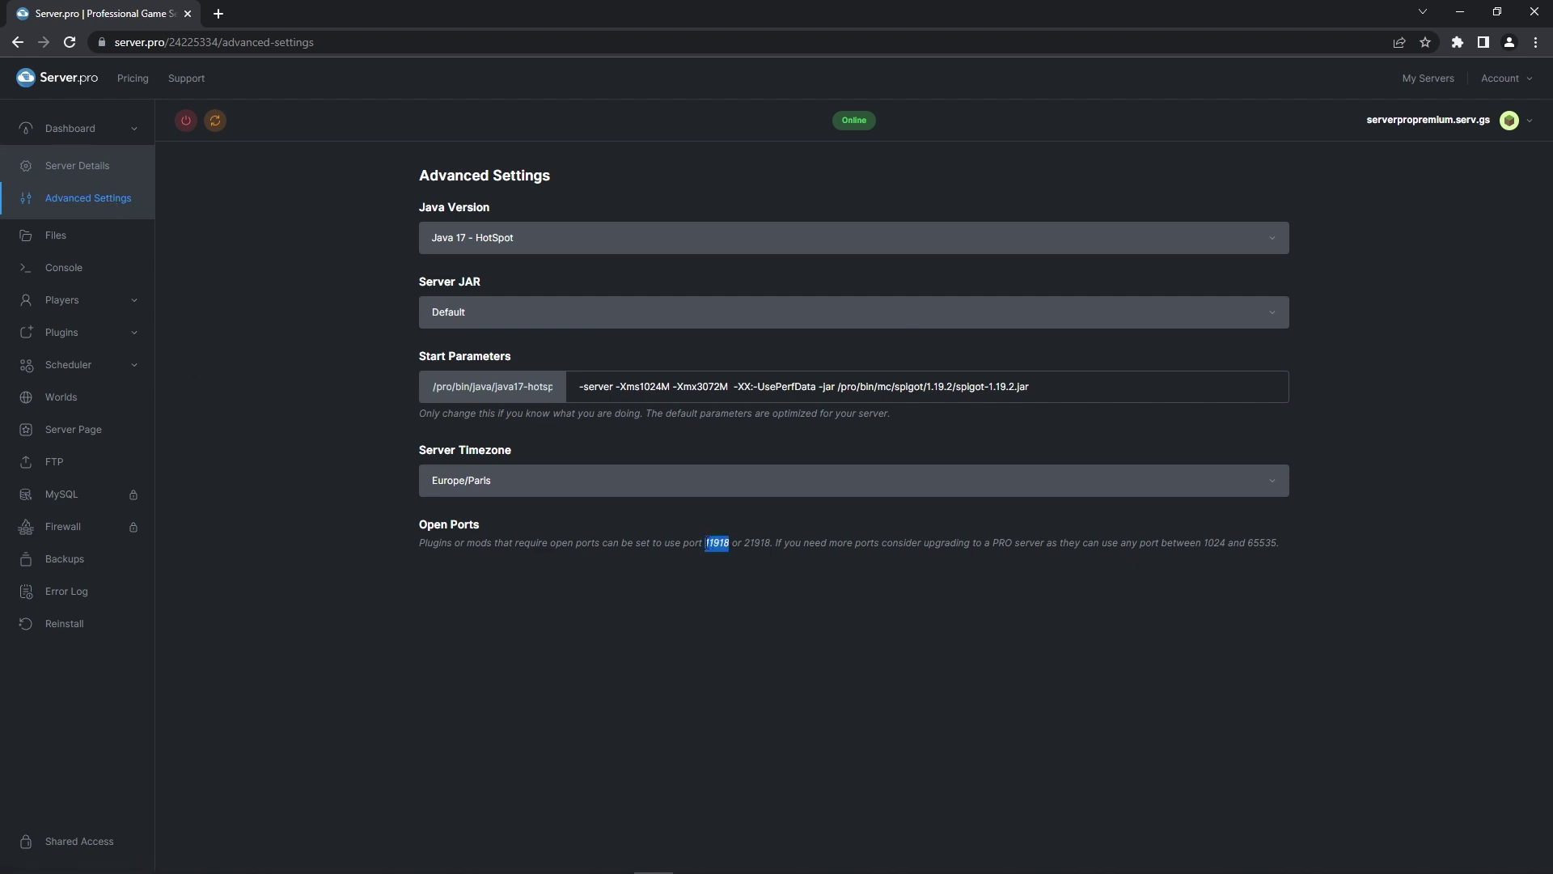
right_click(704, 547)
left_click(725, 561)
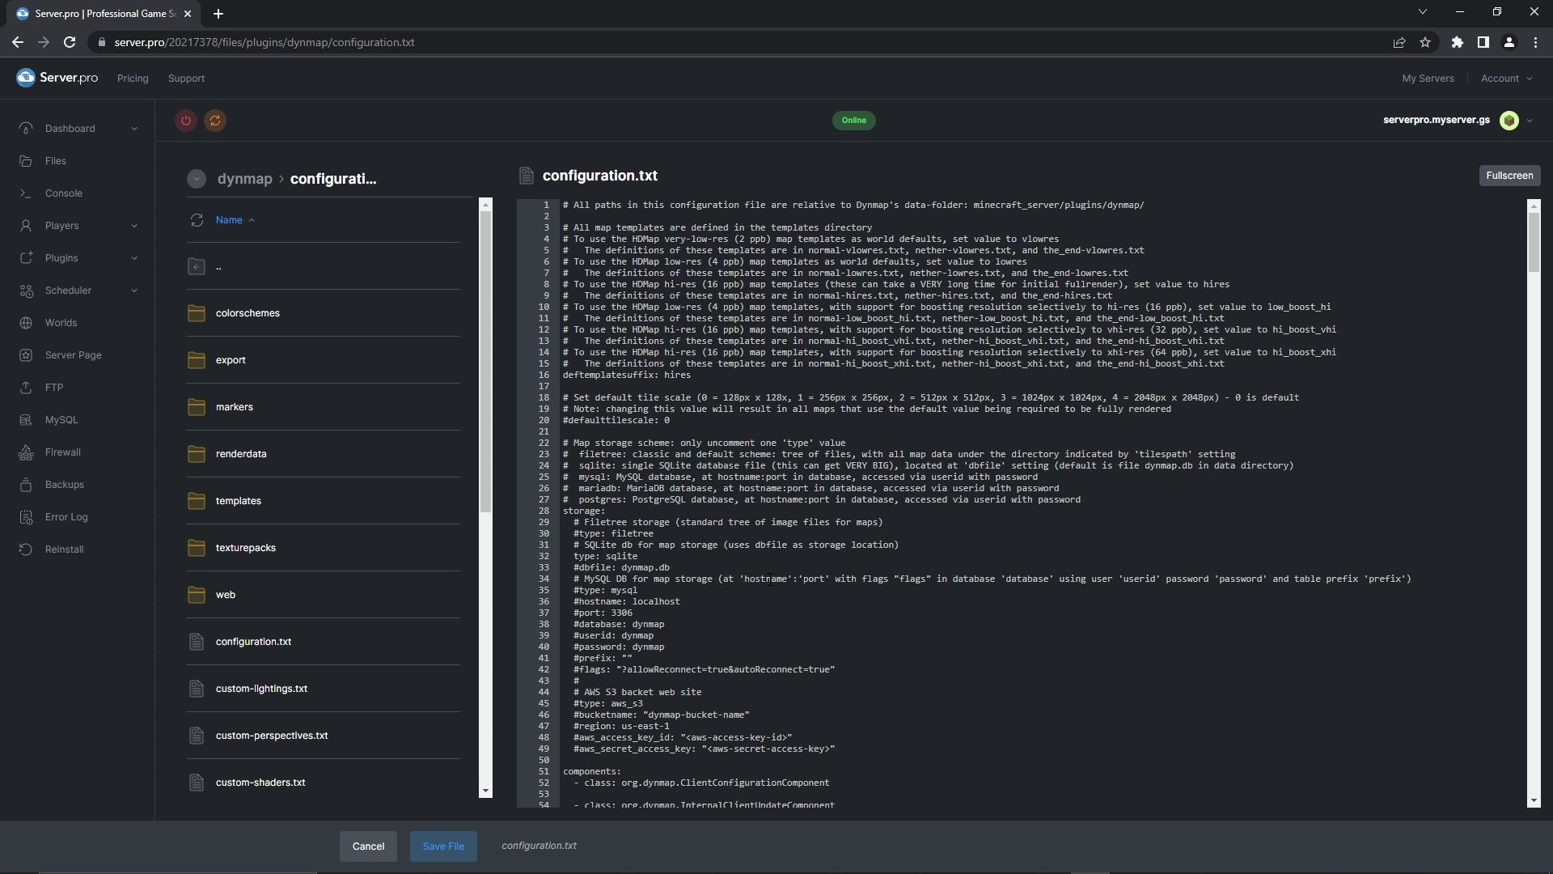
Change webserver-port from 8123 to 11918 in configuration.txt and save the file.
key("ctrl+f")
type("web")
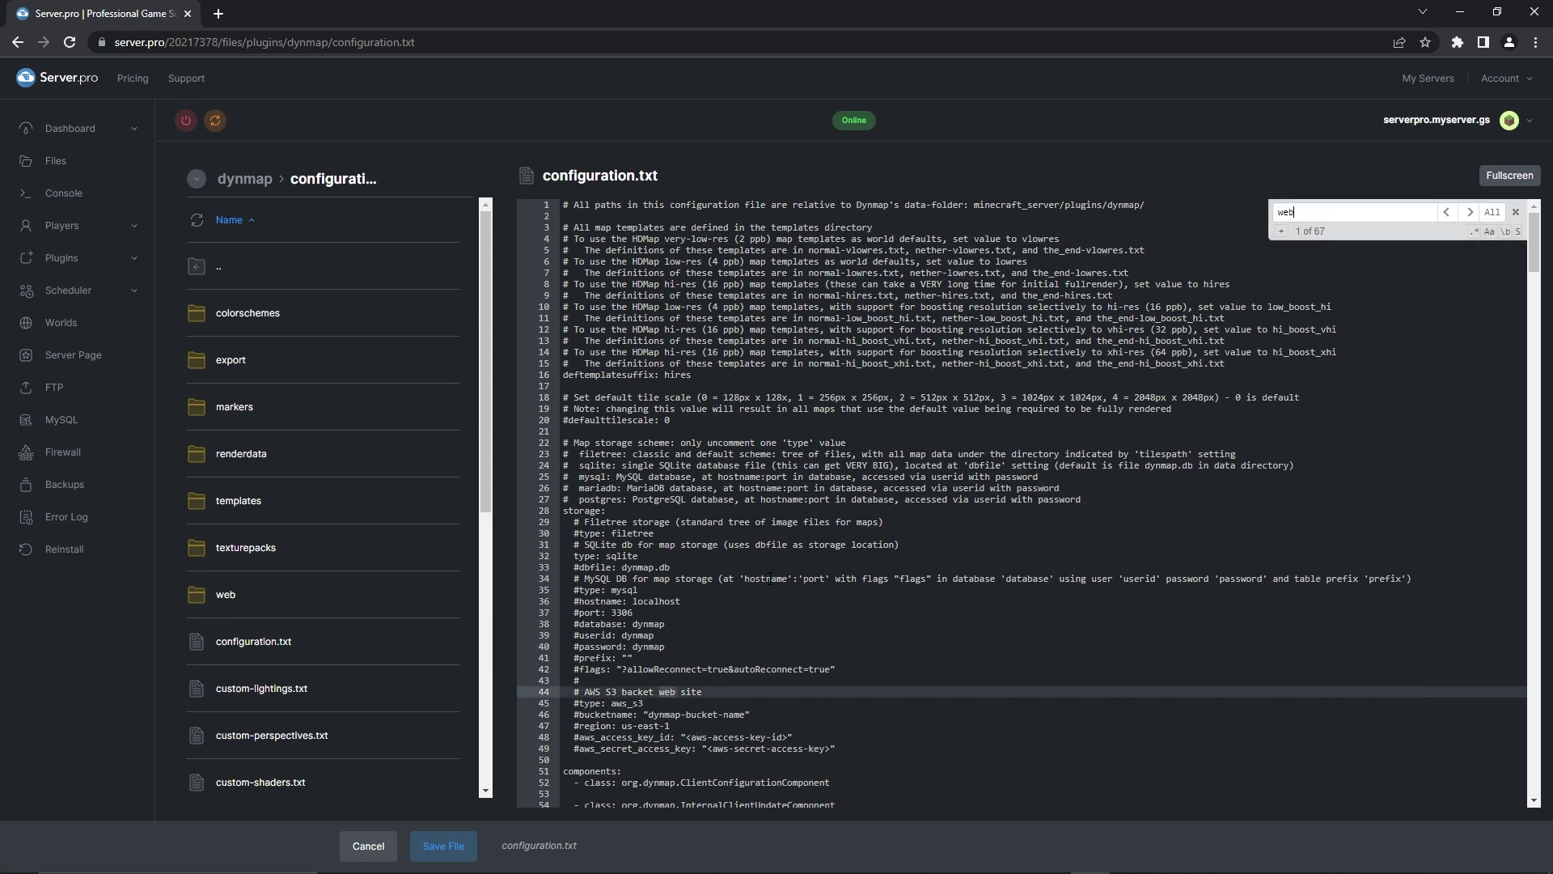
type("server-port")
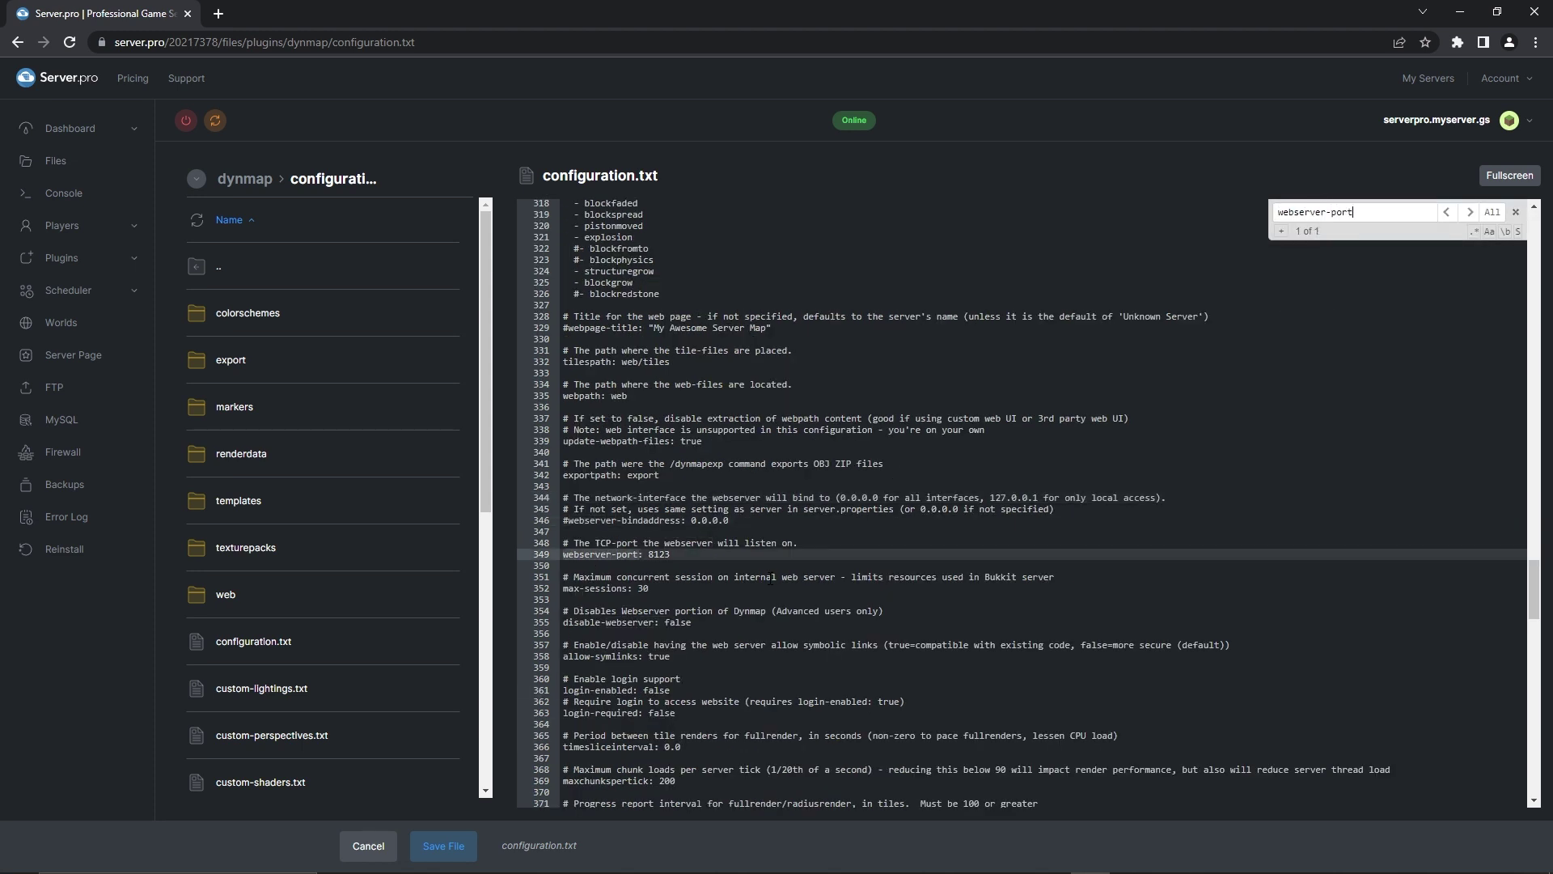
double_click(659, 554)
type("11918")
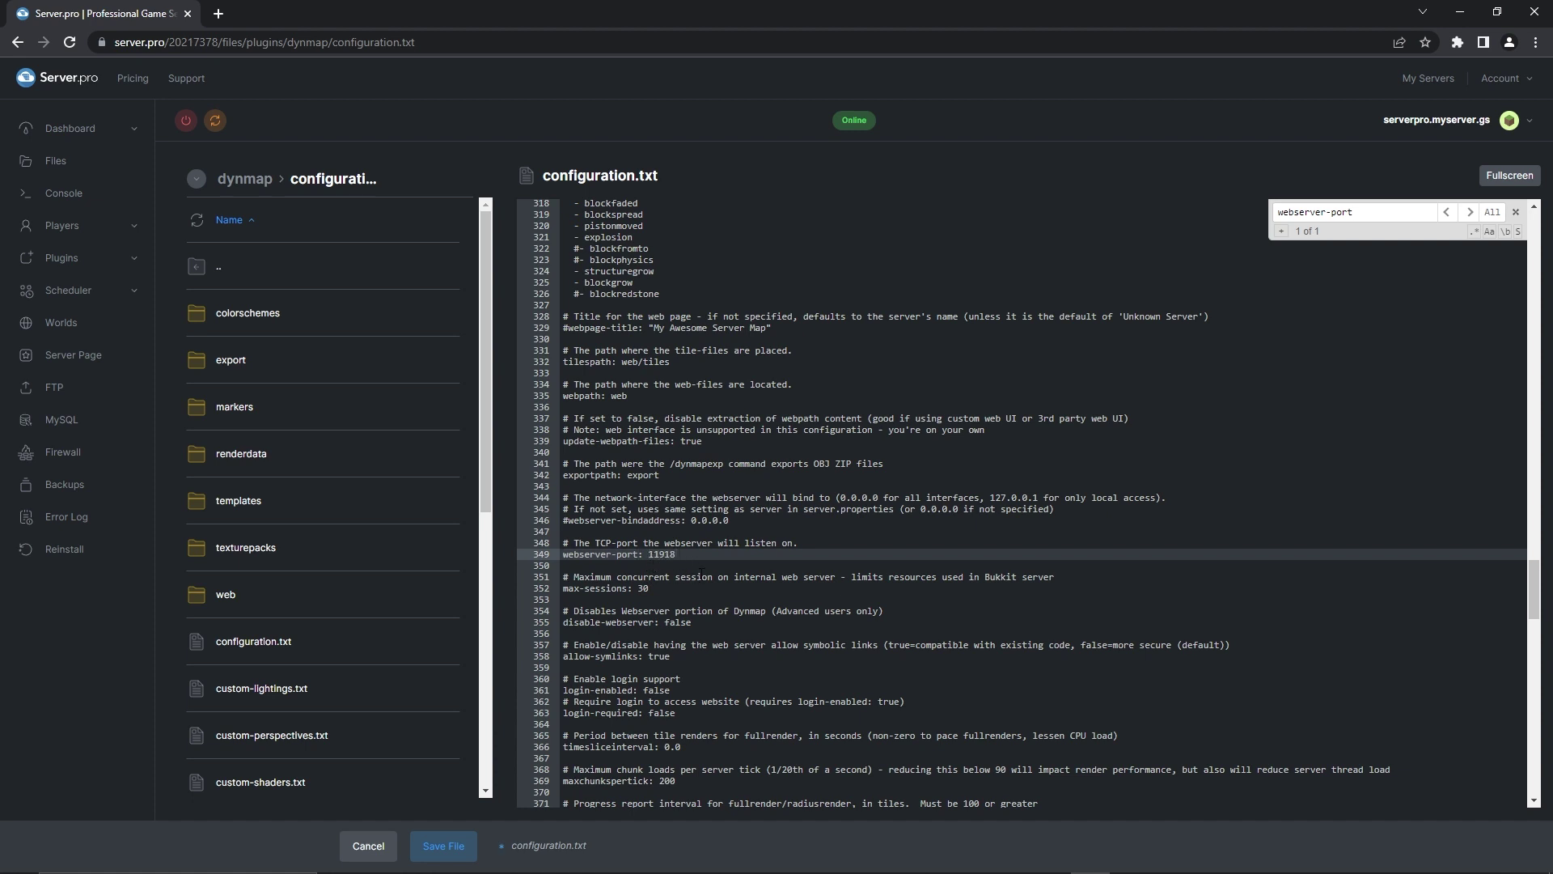
left_click(453, 851)
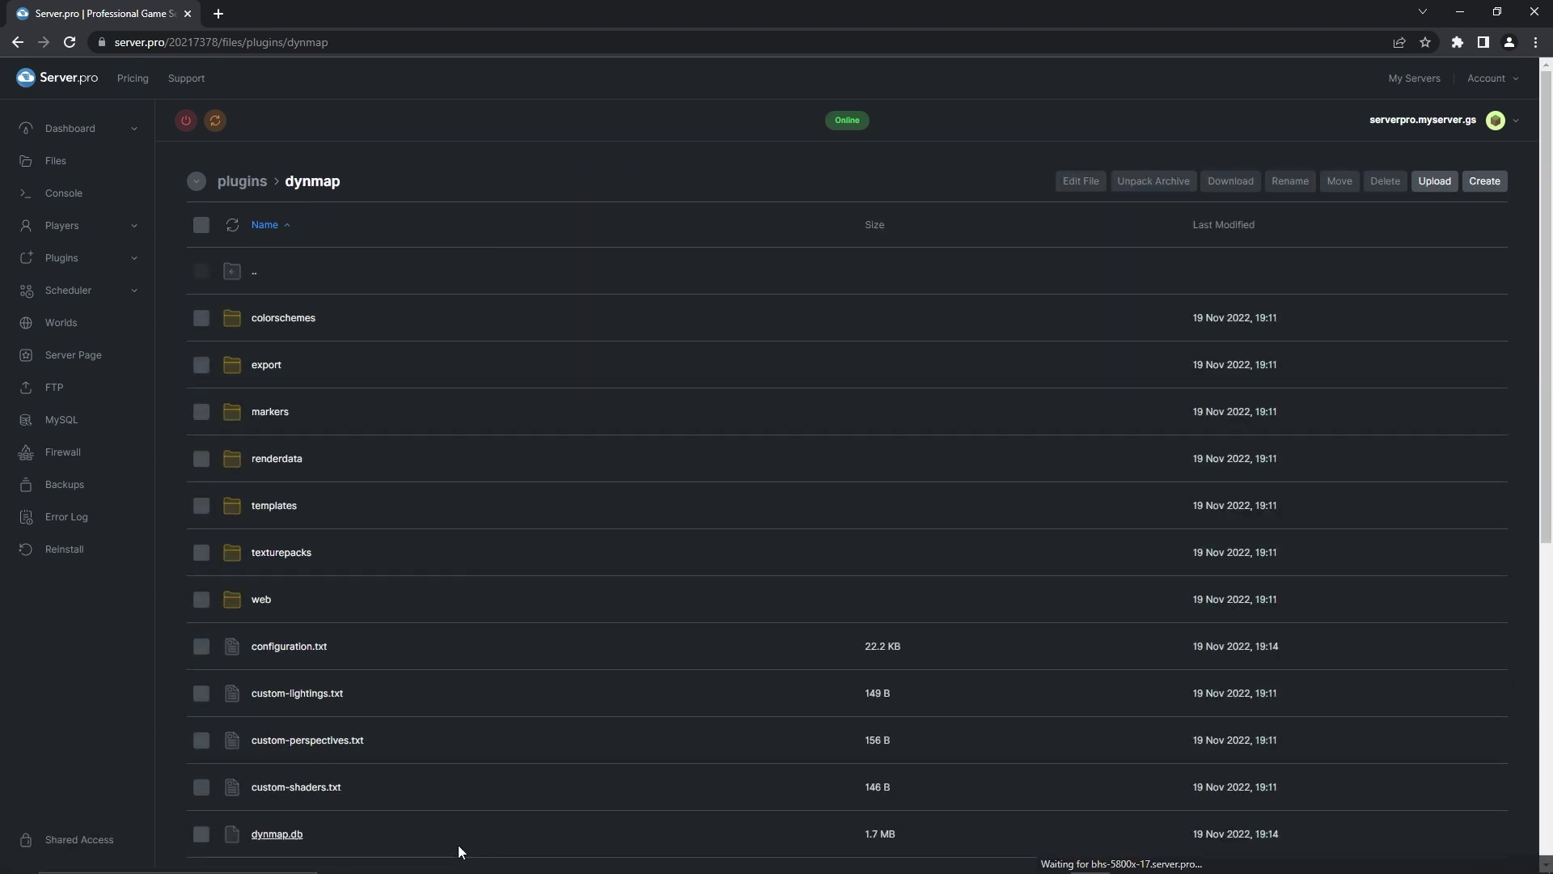
Restart the server and copy its hostname from the Server Details page.
left_click(215, 122)
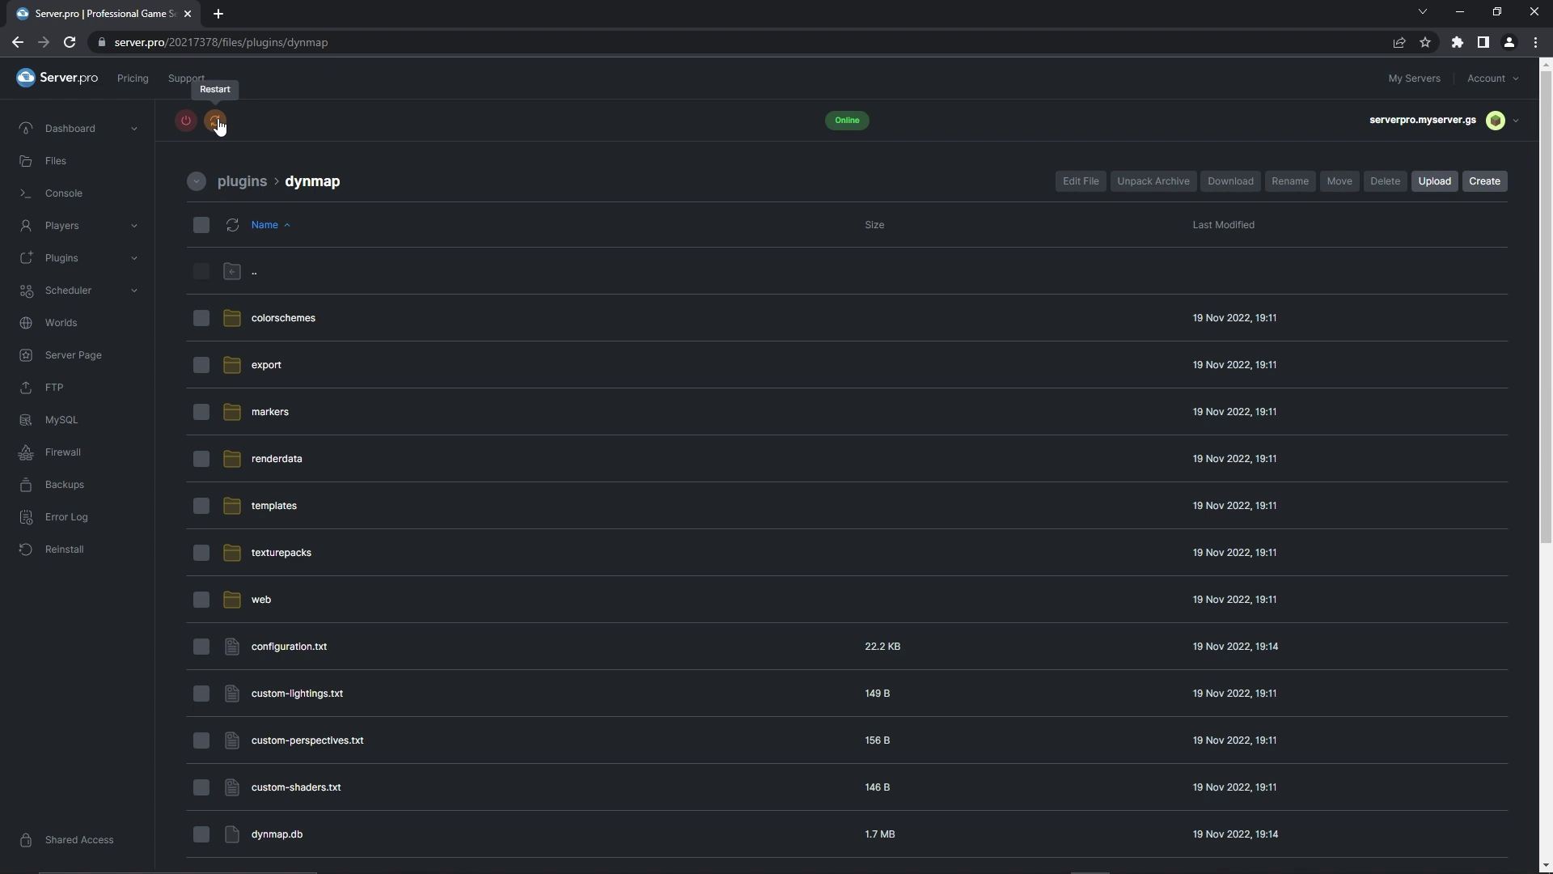
left_click(71, 130)
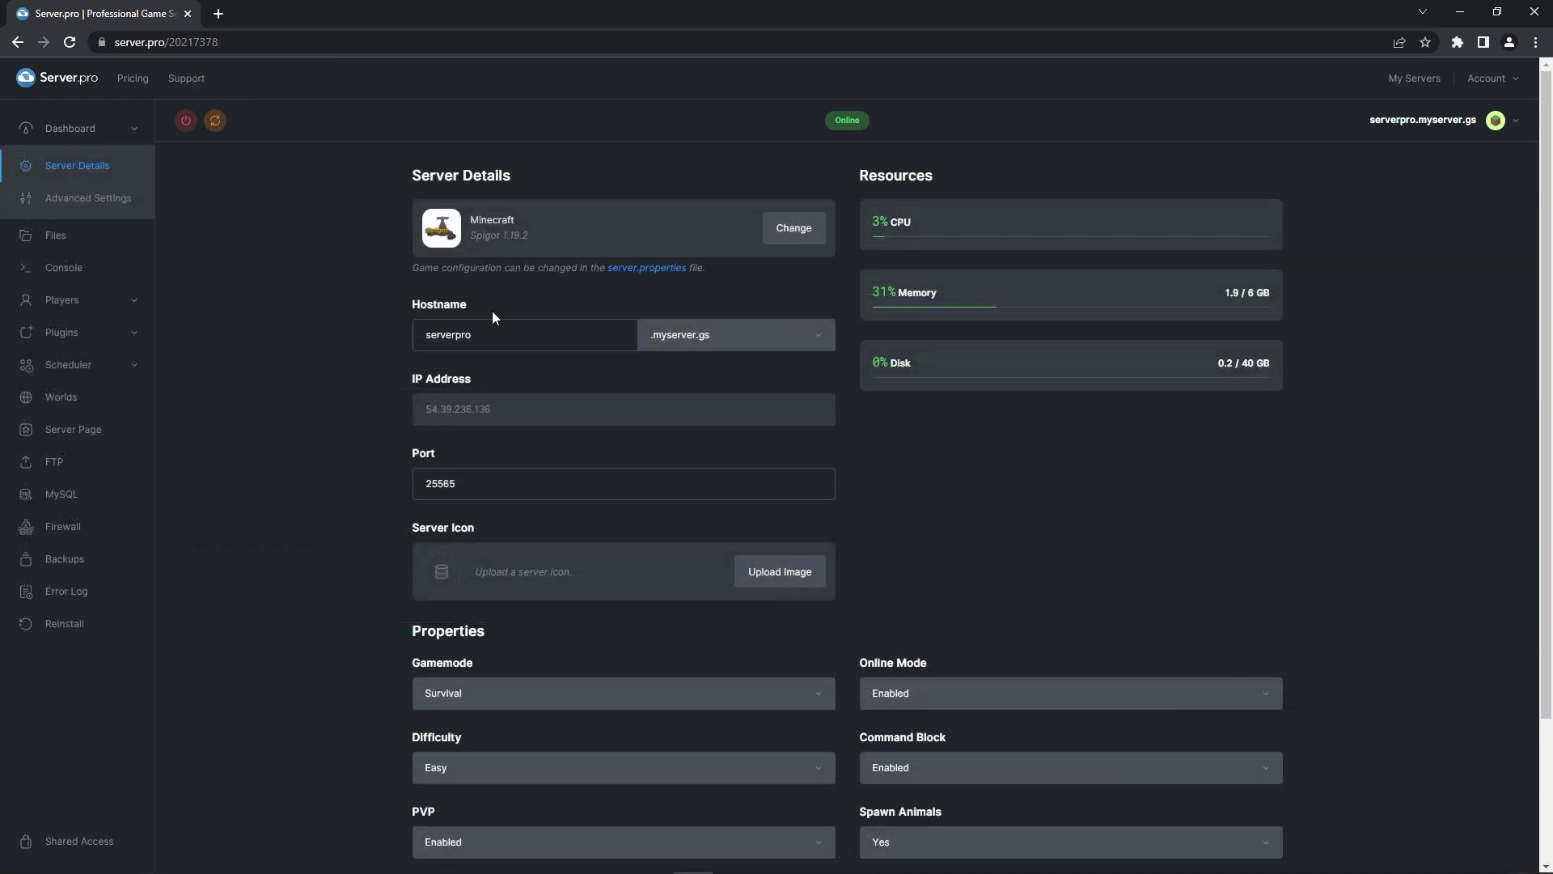
left_click(613, 343)
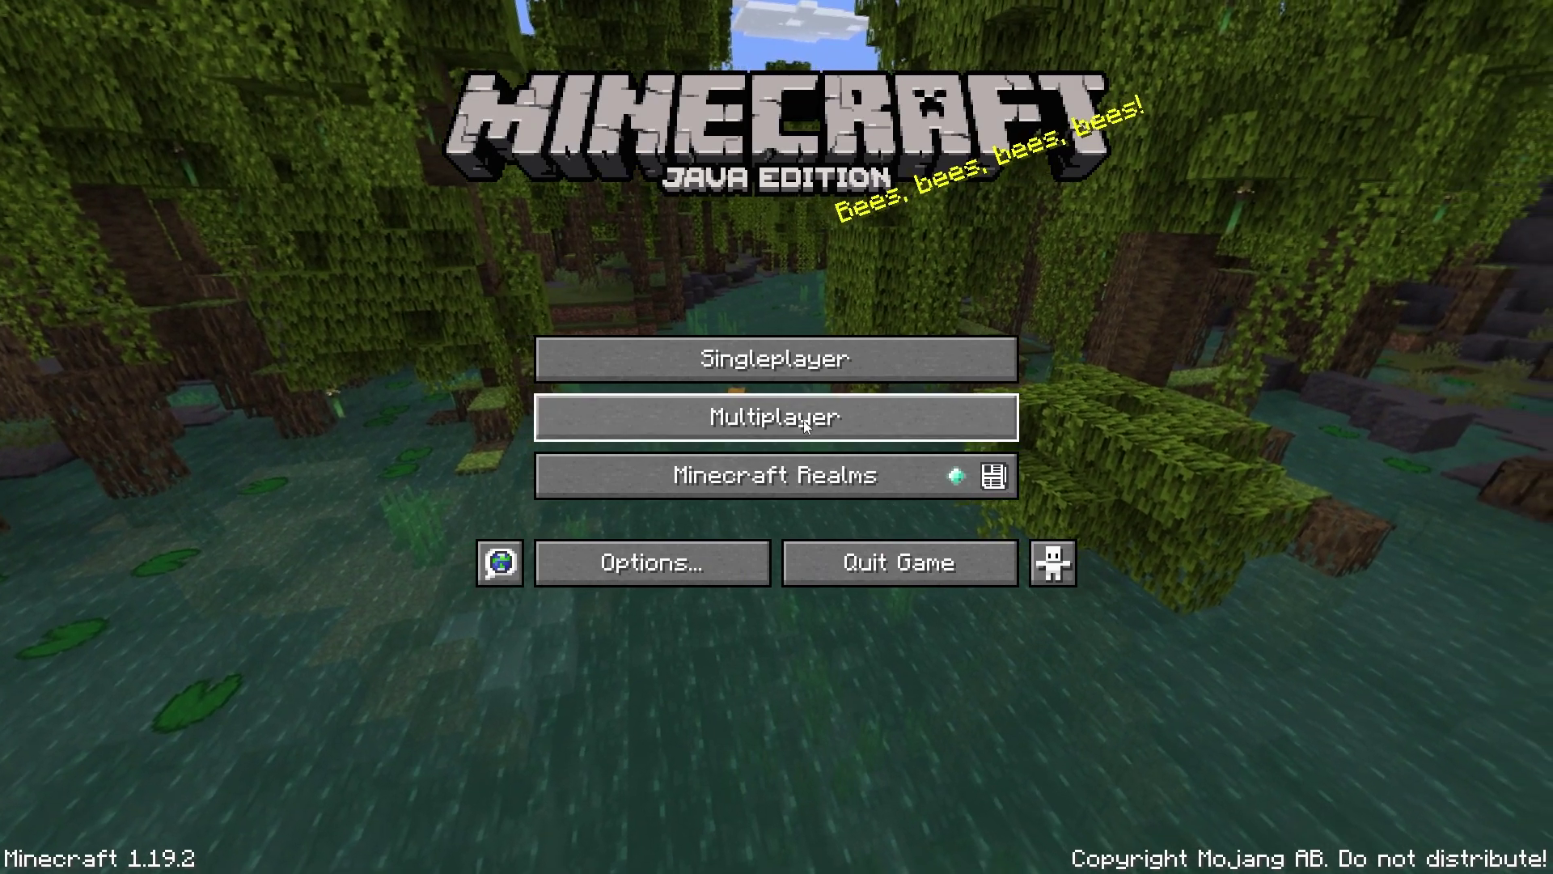
Add a Multiplayer server entry with the pasted serverpro.myserver.gs hostname and join it.
left_click(805, 420)
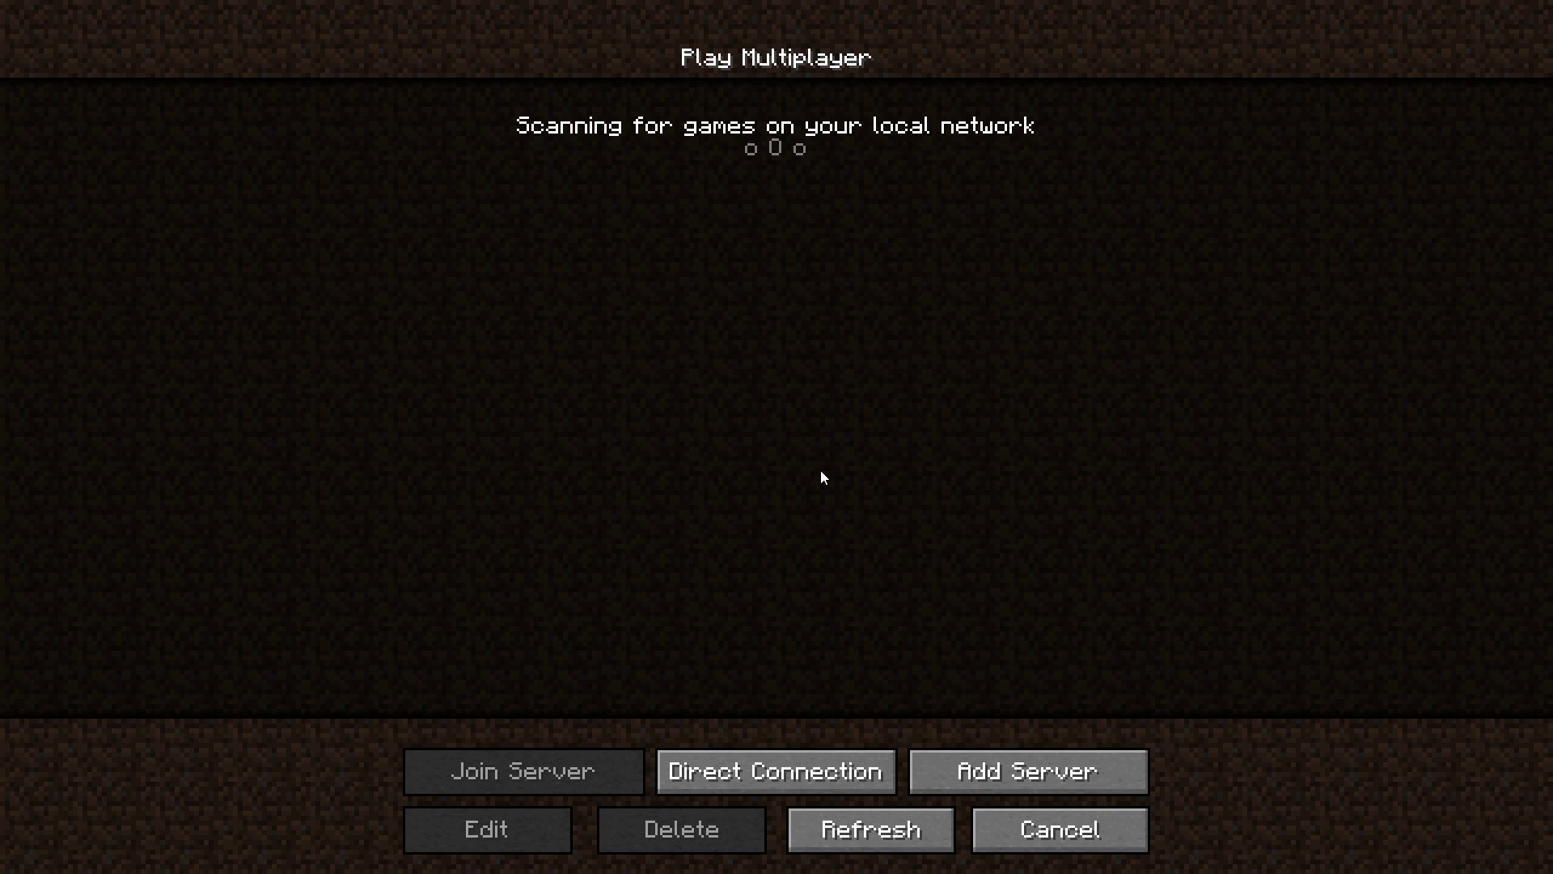
left_click(979, 775)
left_click(714, 289)
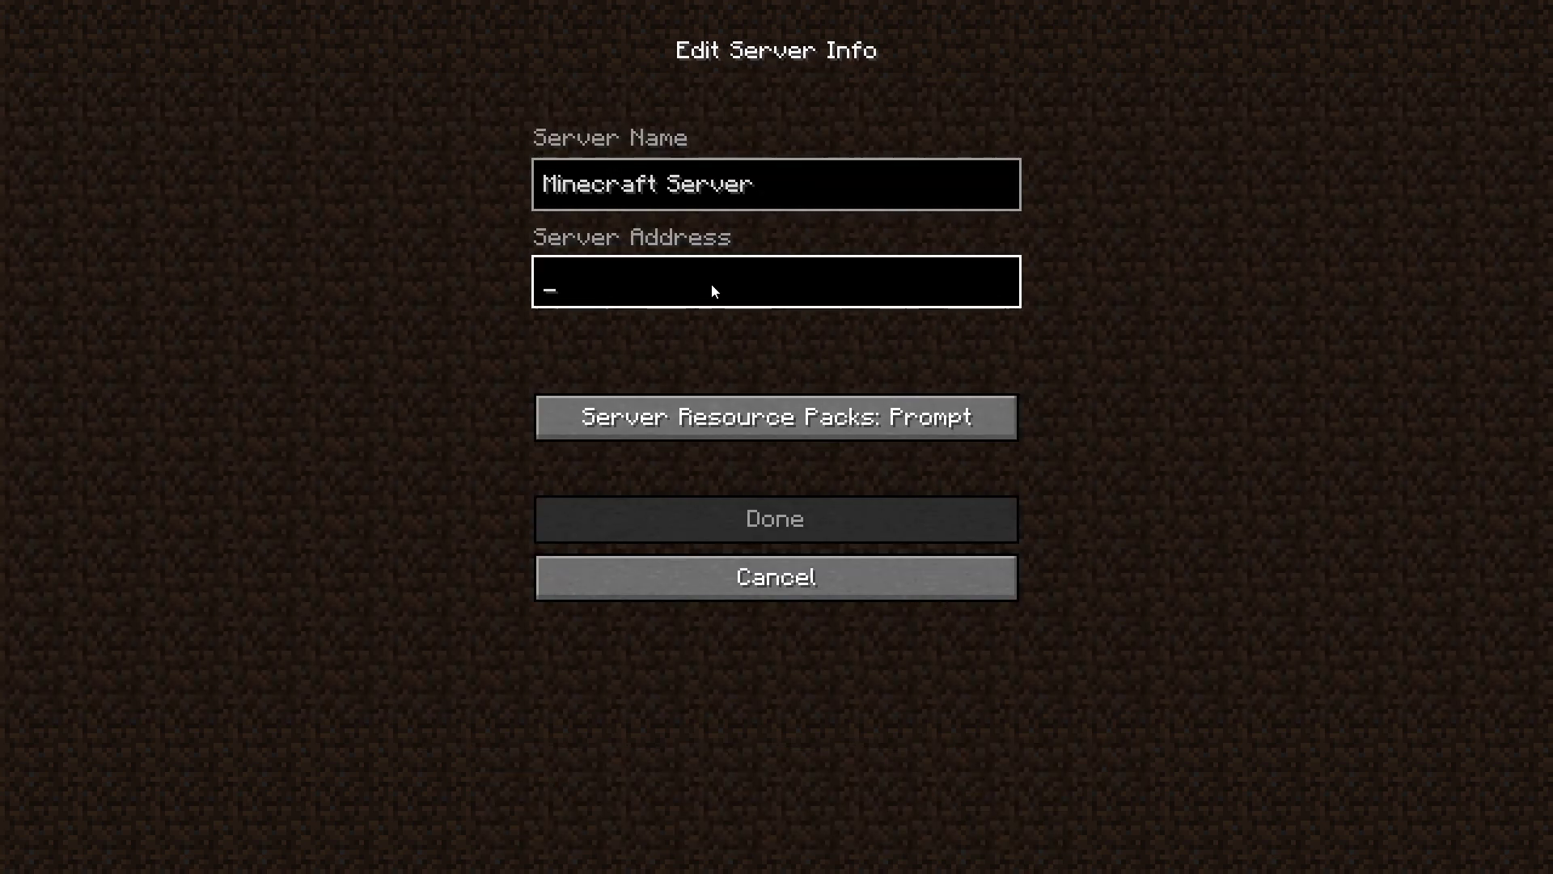
type("serverpro.myserver.gs")
key("Return")
double_click(618, 162)
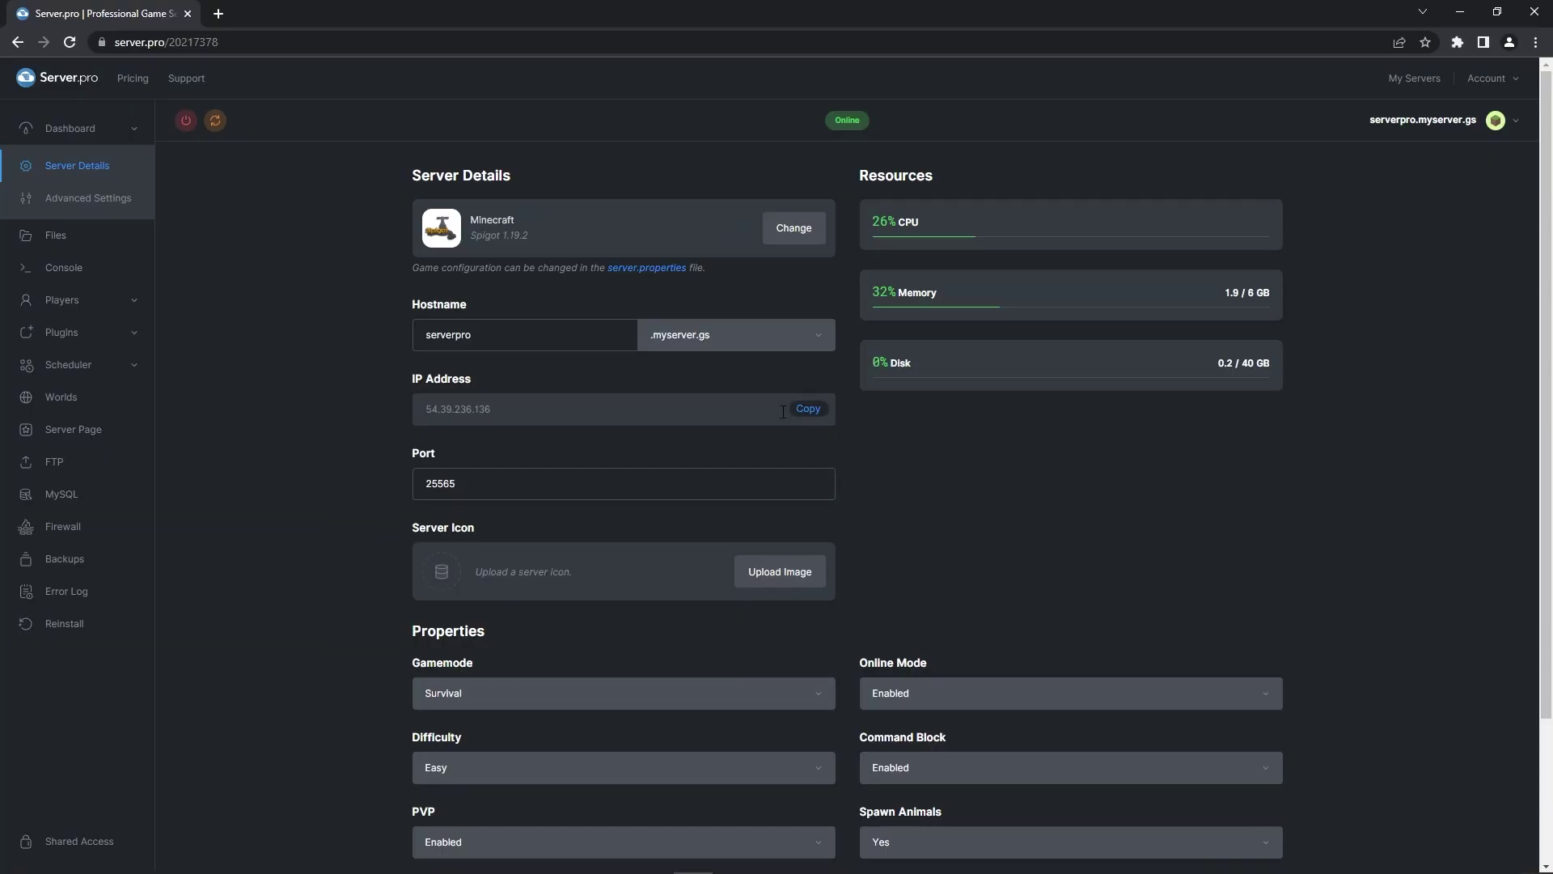
Load the Dynmap web map in the browser at the server's copied IP address on port 8123.
left_click(801, 410)
left_click(246, 45)
key("ctrl+v")
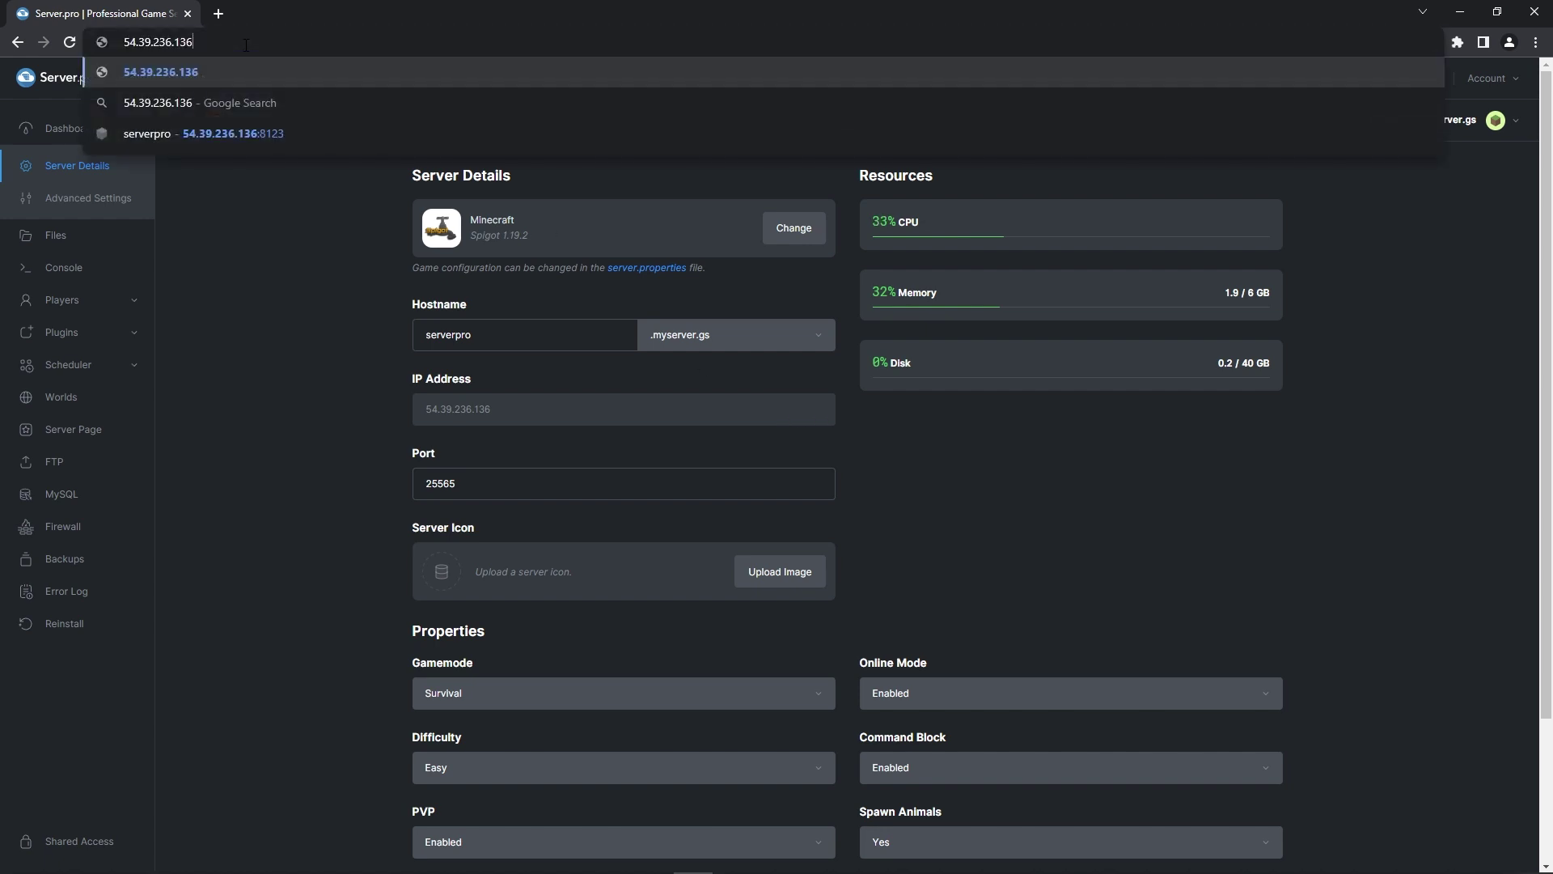
type(":8123")
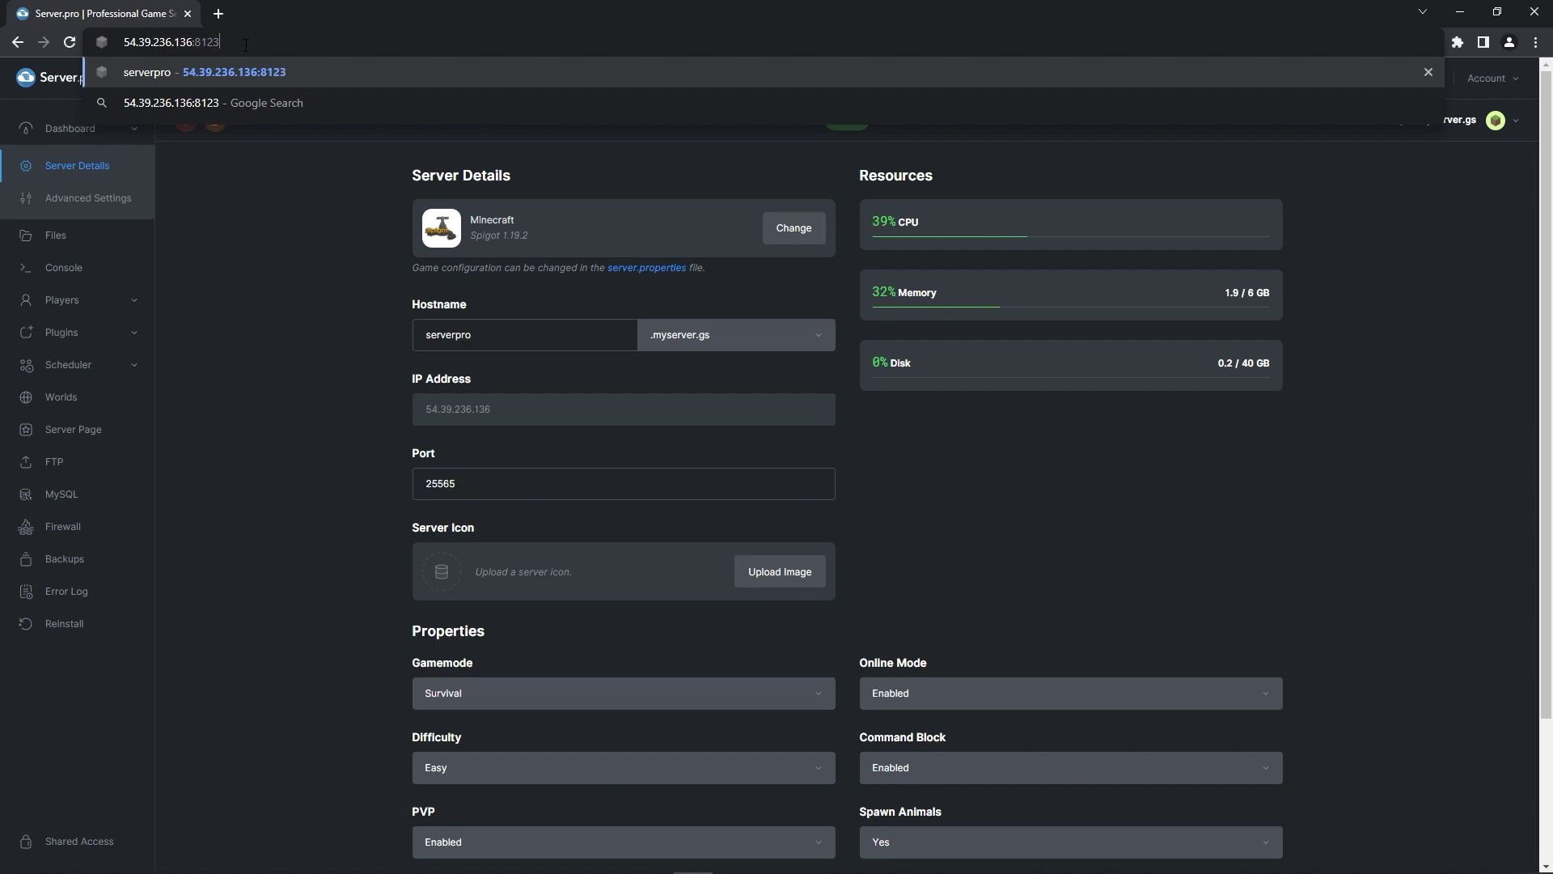
key("Return")
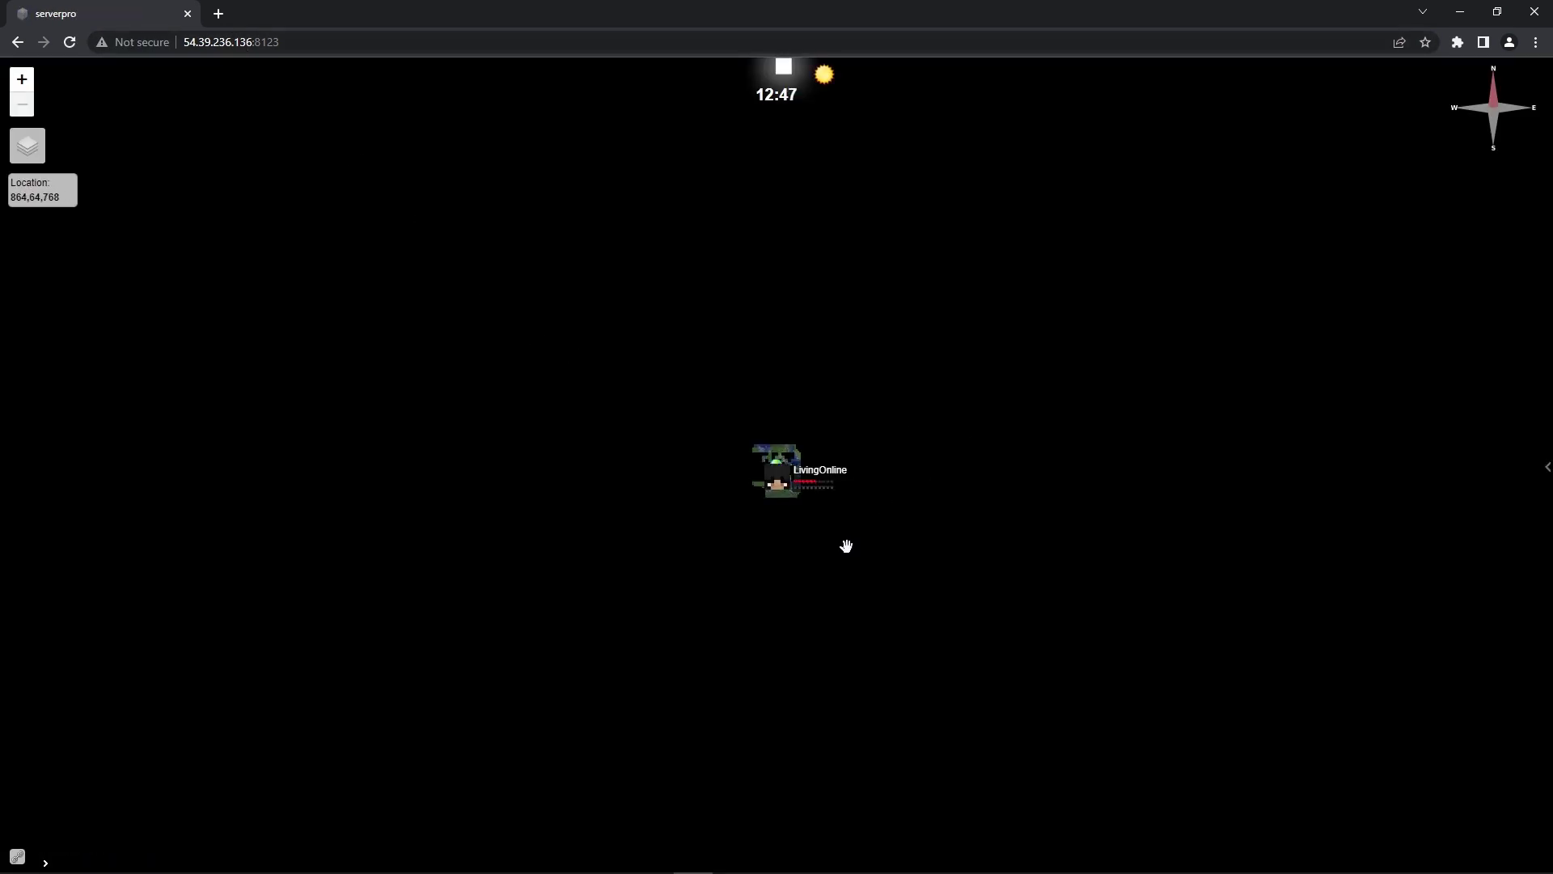
Zoom in twice and drag the map to centre the rendered terrain around the player's marker.
scroll(812, 550, "up", 1)
scroll(624, 283, "up", 1)
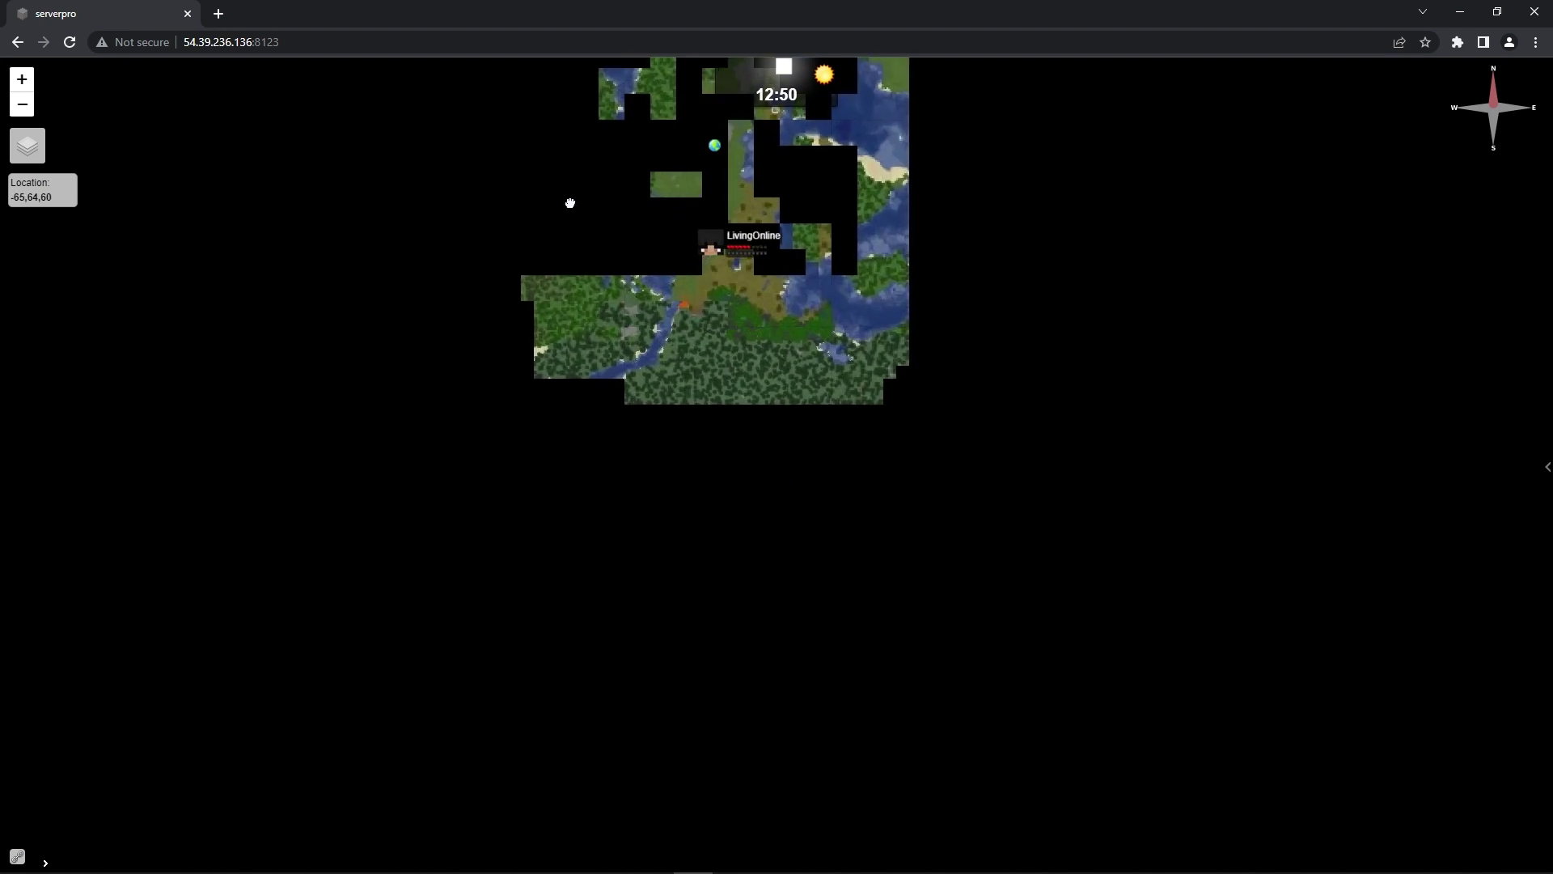
left_click_drag(572, 202, 570, 411)
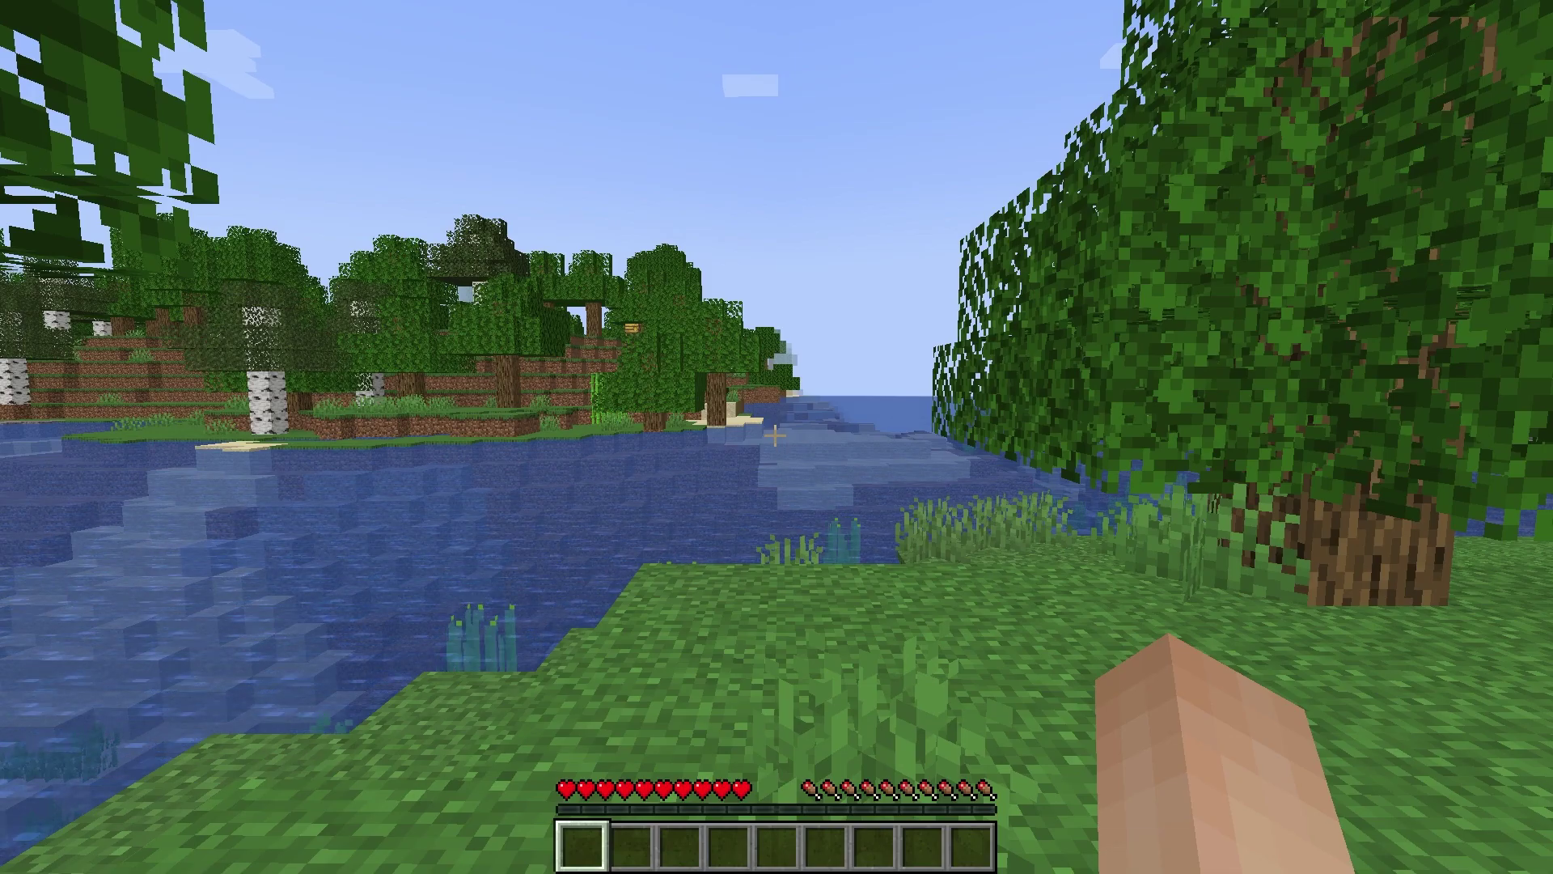
Run /dynmap fullrender in the Minecraft chat to render the whole world.
type("/dynm")
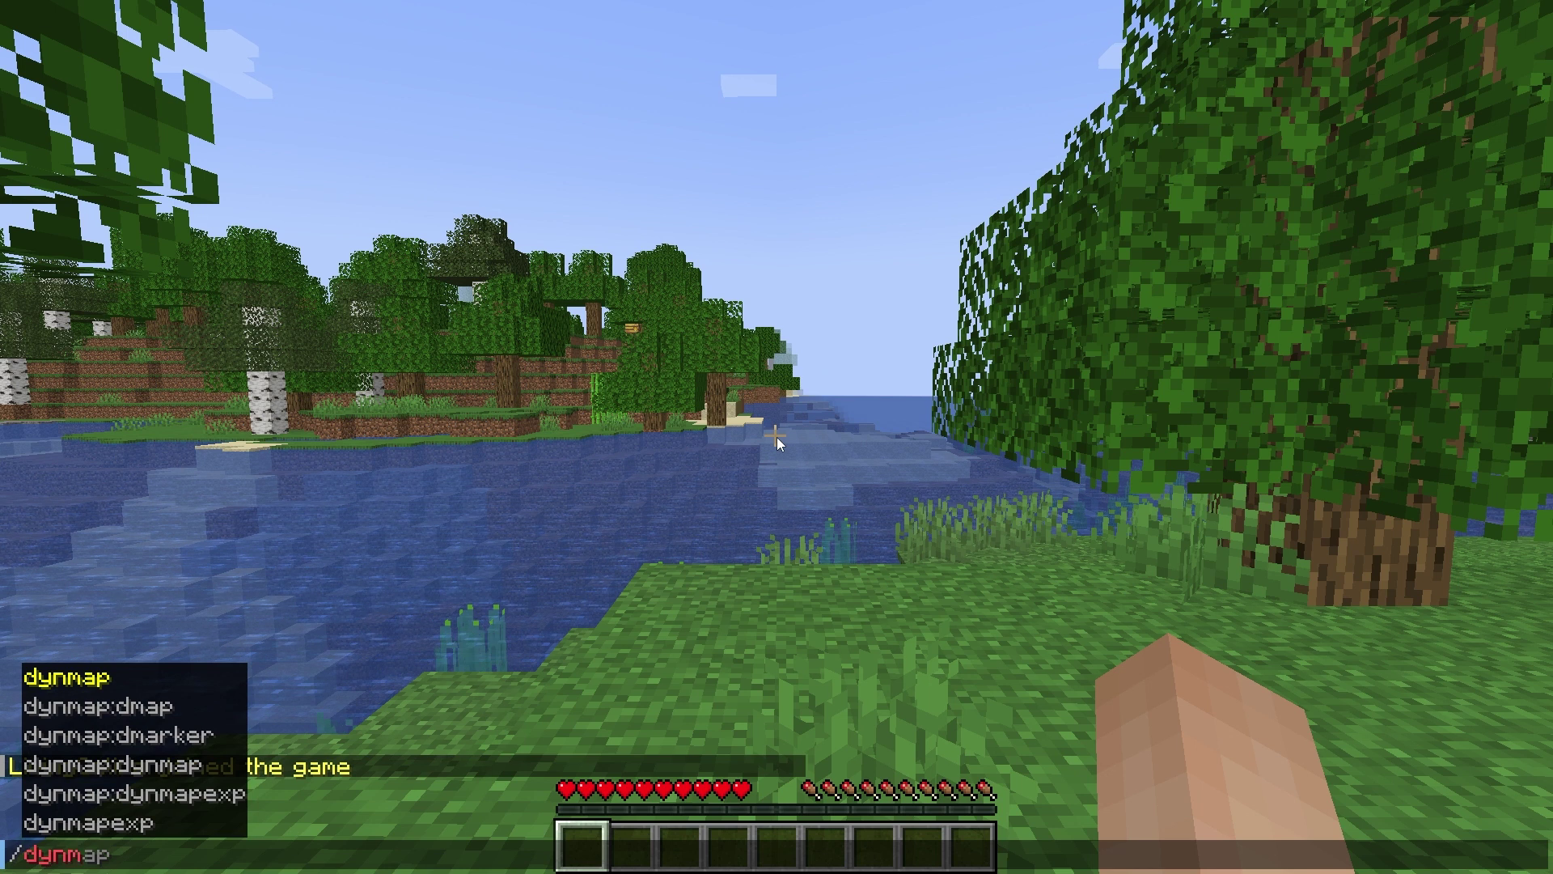
type("ap fullrender")
key("Return")
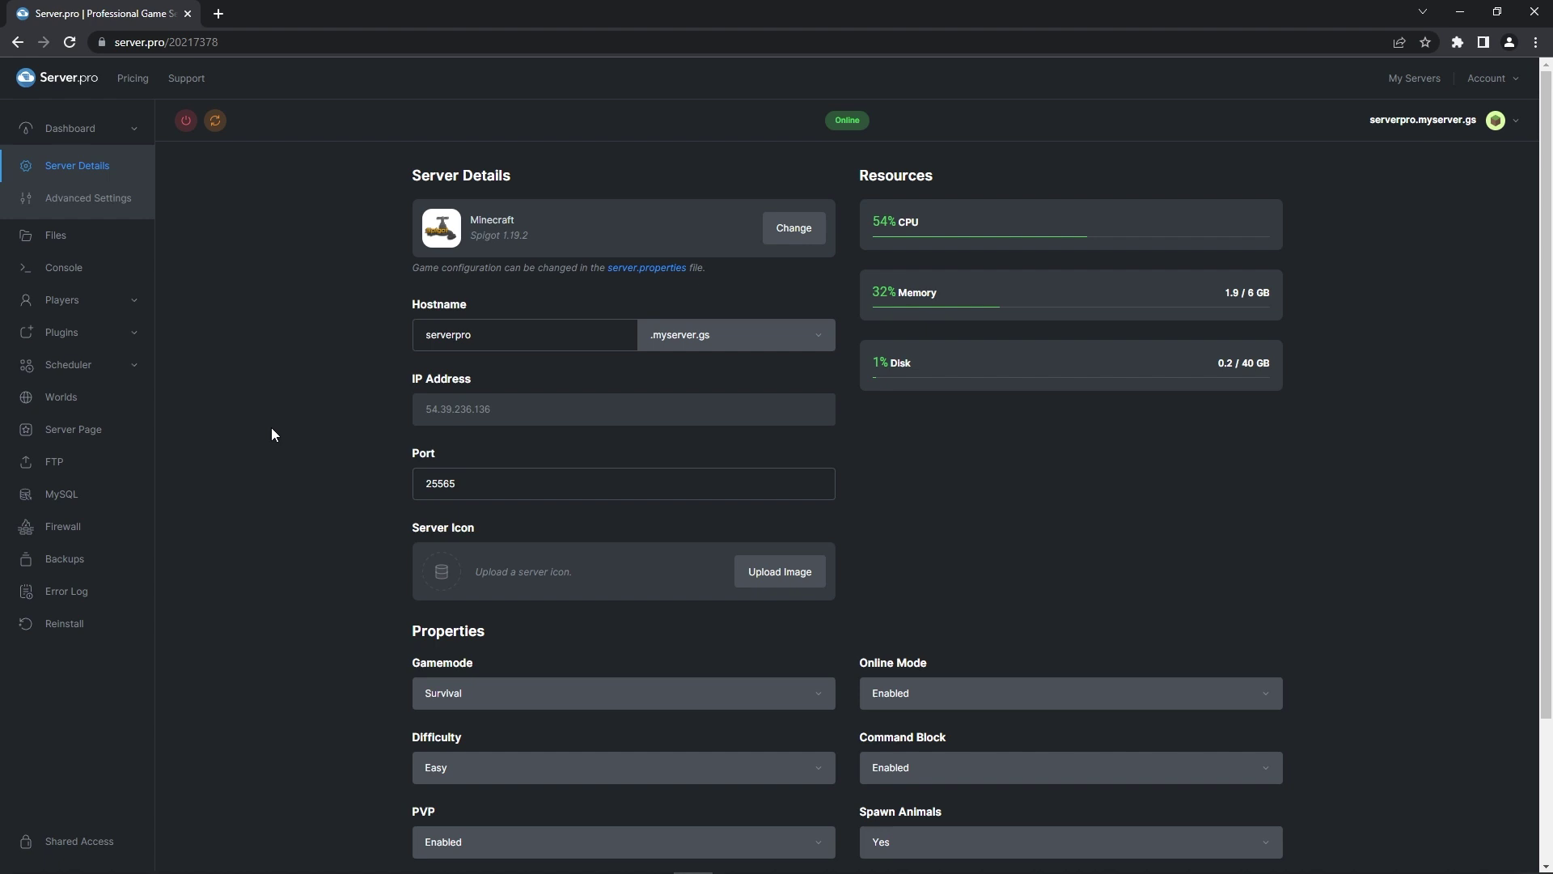
Browse the server Files to plugins/dynmap and open configuration.txt in the editor.
left_click(93, 234)
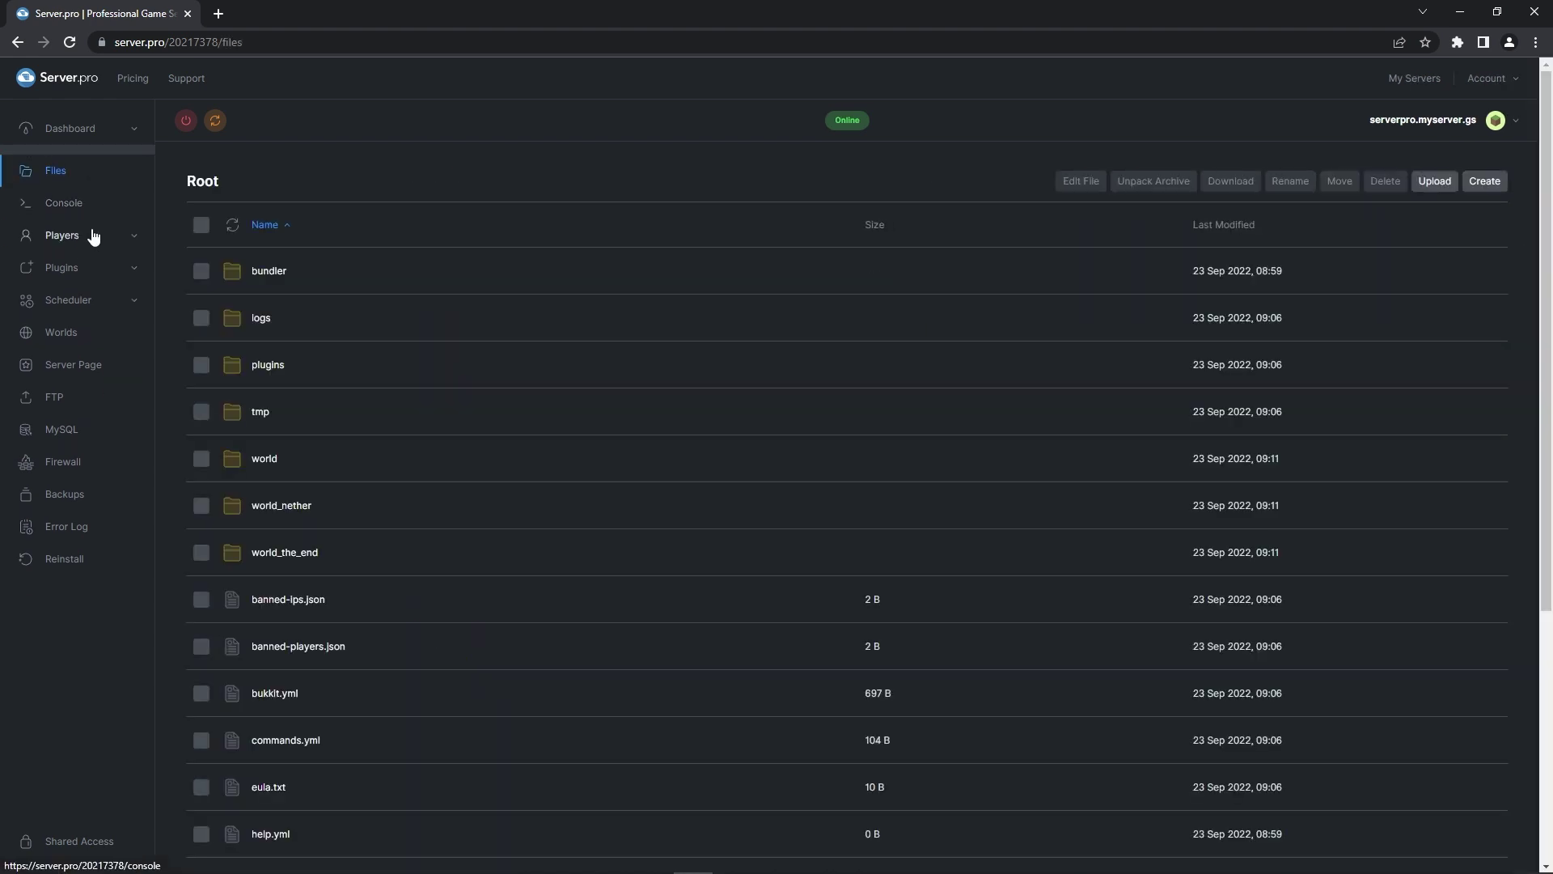
left_click(257, 368)
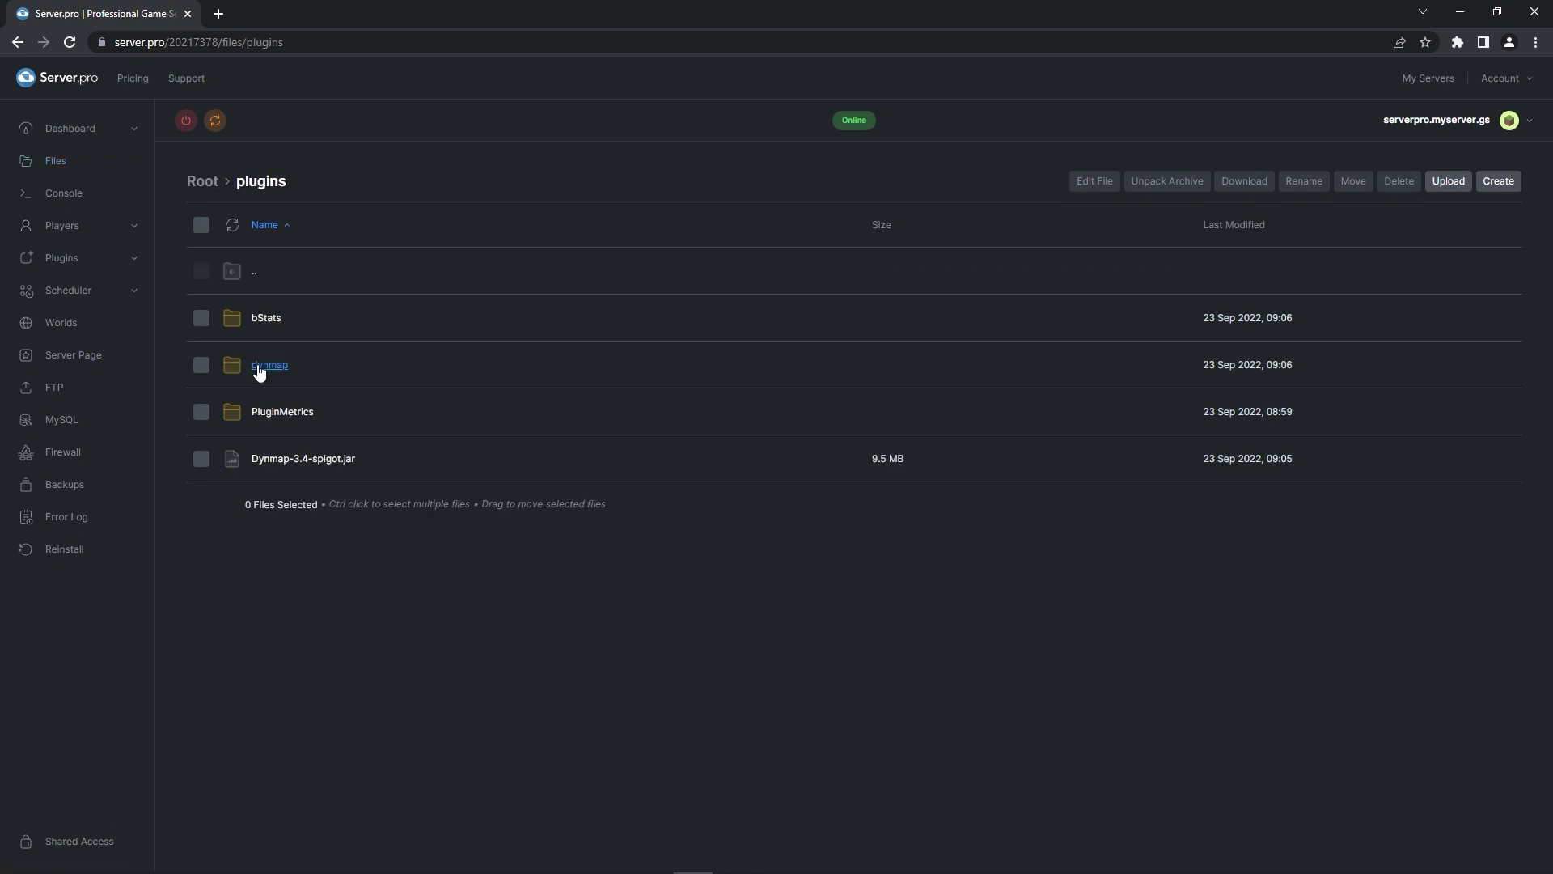
left_click(259, 366)
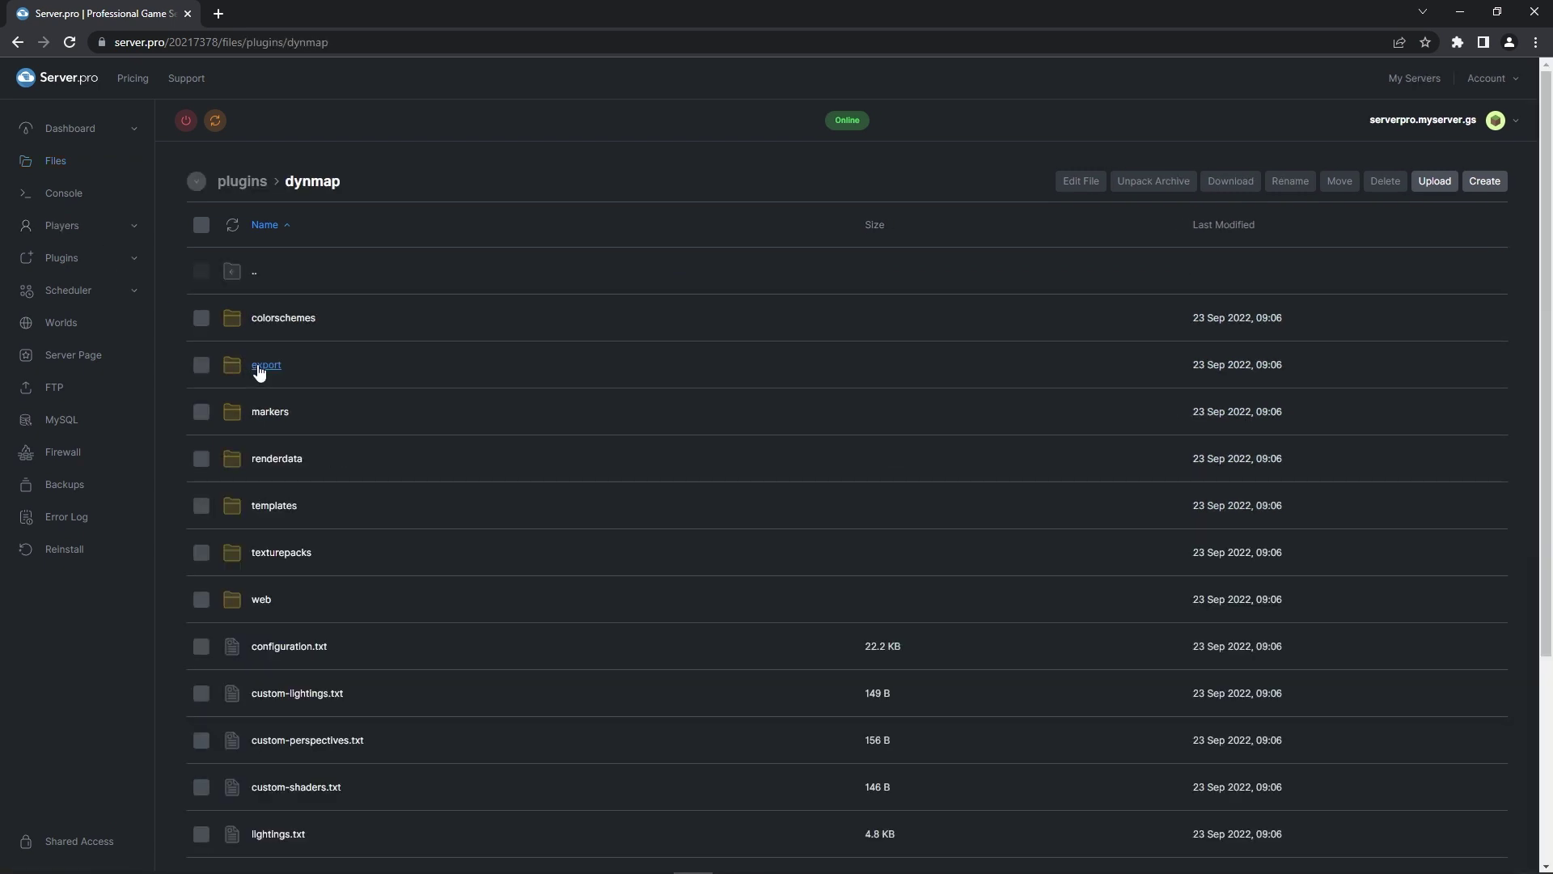
scroll(781, 419, "down", 2)
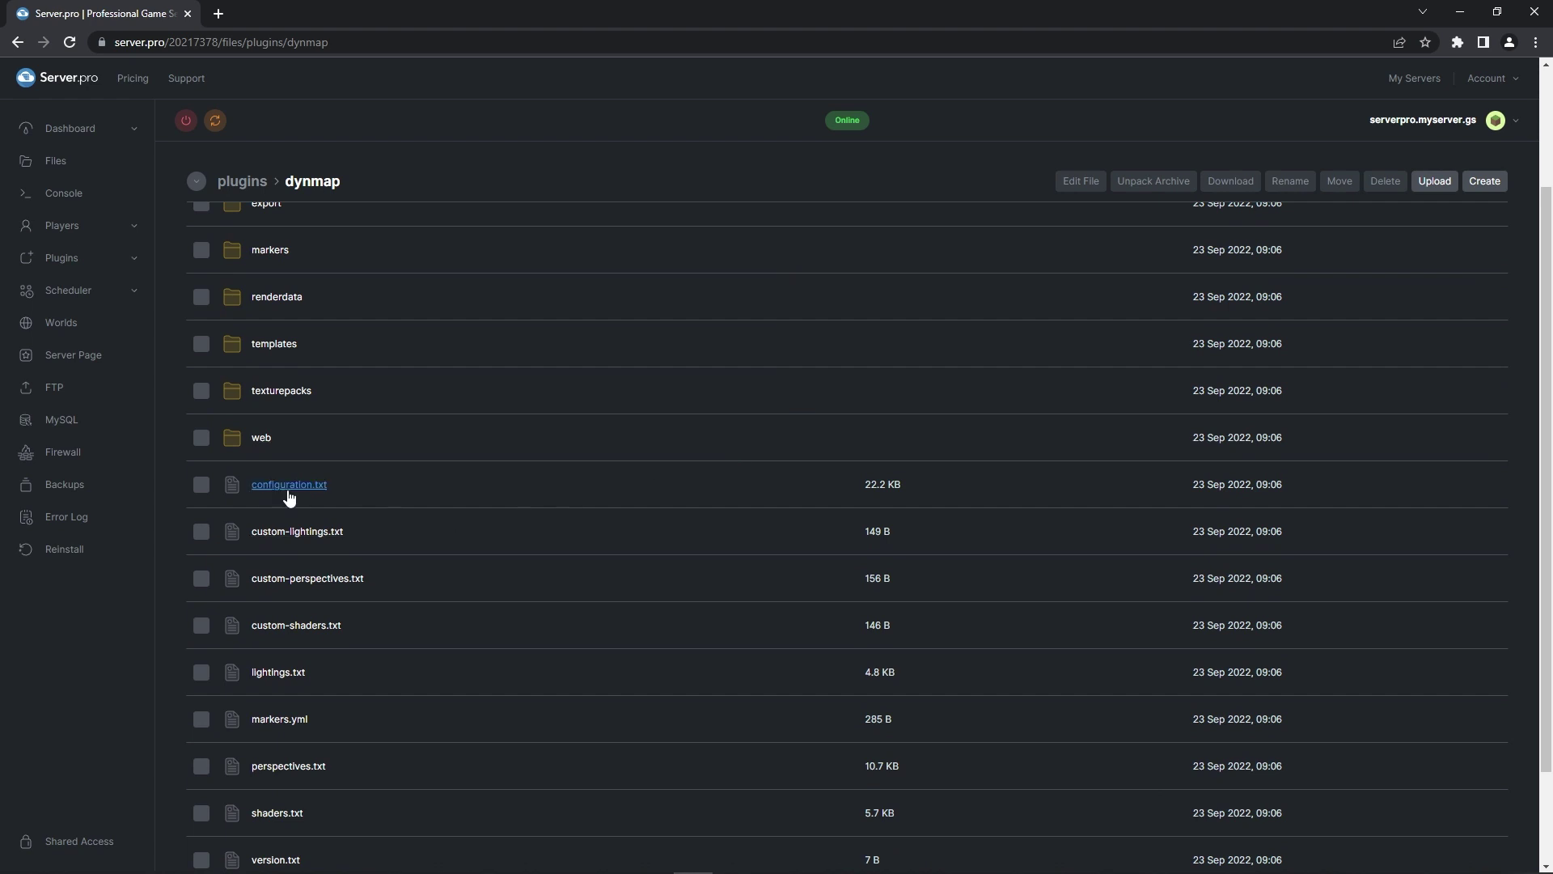
left_click(292, 485)
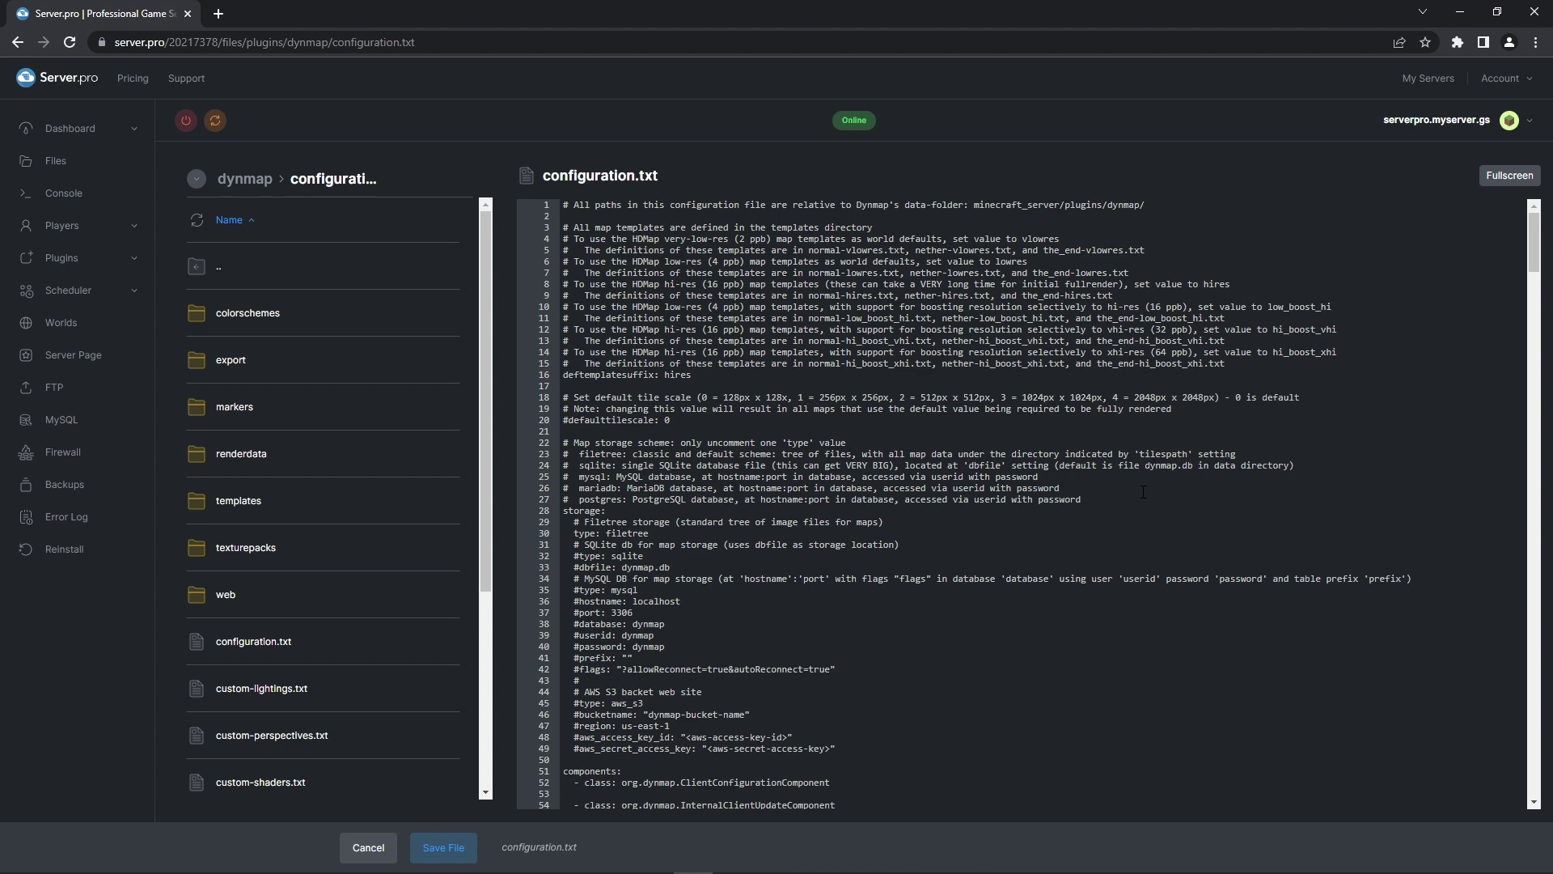
Replace 'hires' with 'lowres' for deftemplatesuffix on line 16.
left_click(711, 377)
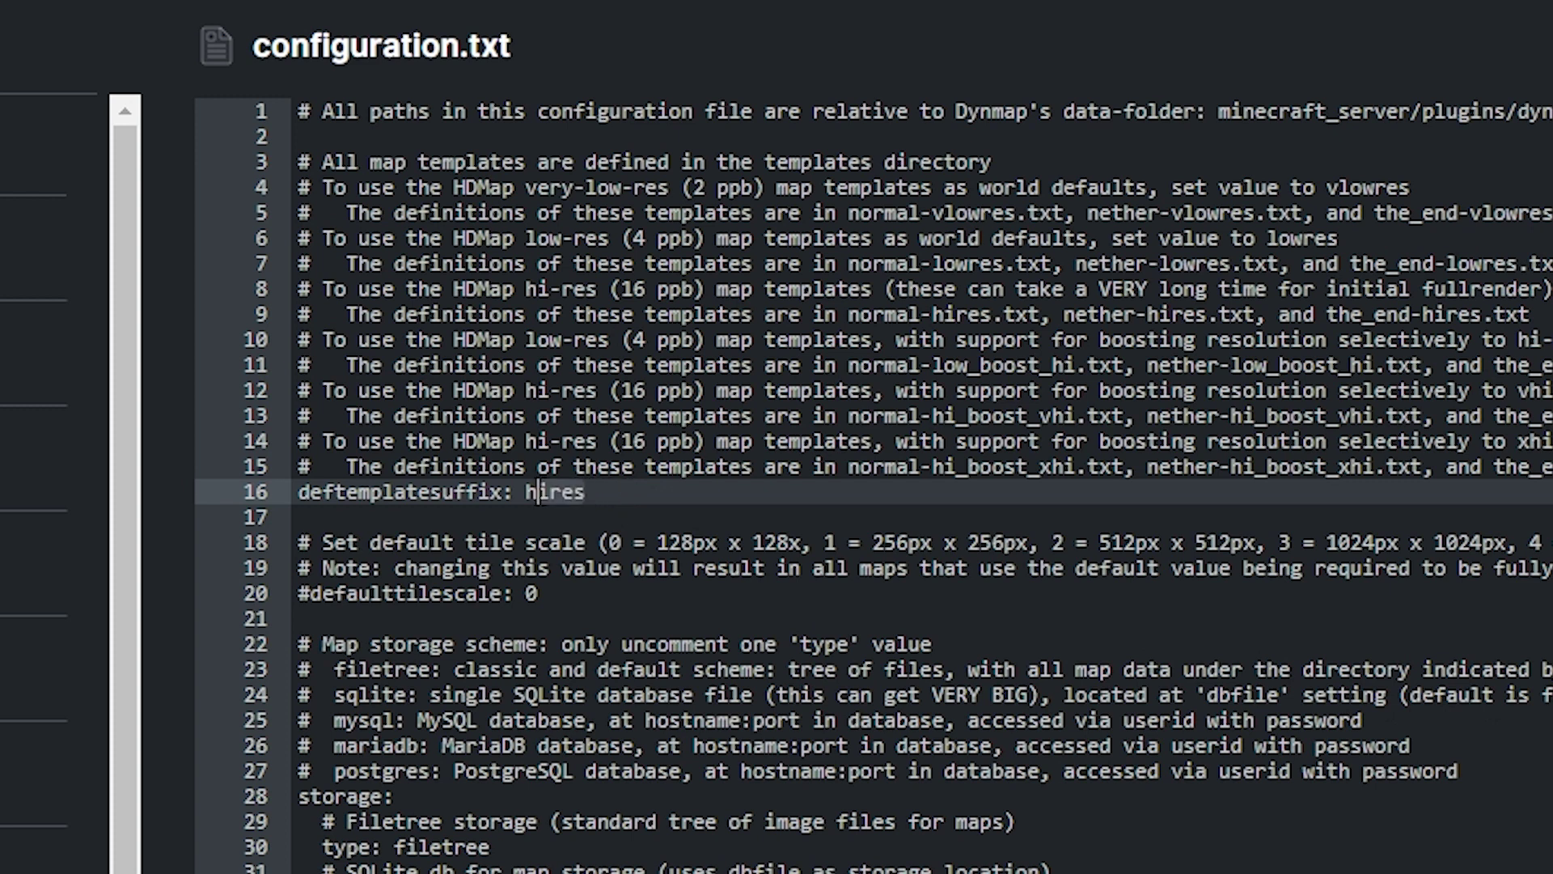
double_click(532, 492)
type("lowres")
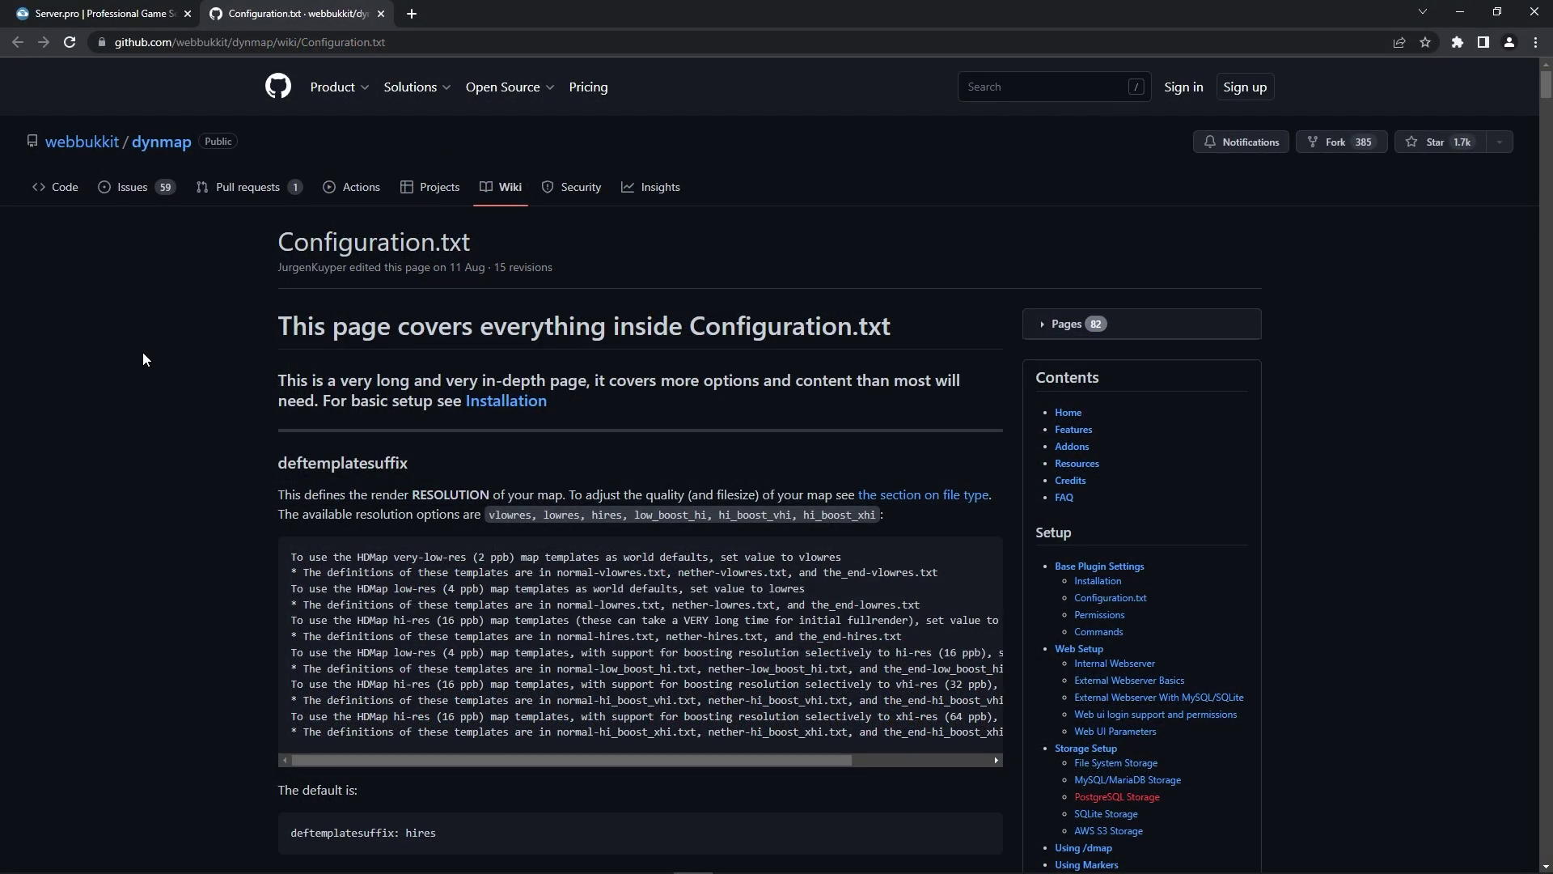
Scroll through the World and template settings wiki page's example and settings list.
scroll(143, 355, "down", 10)
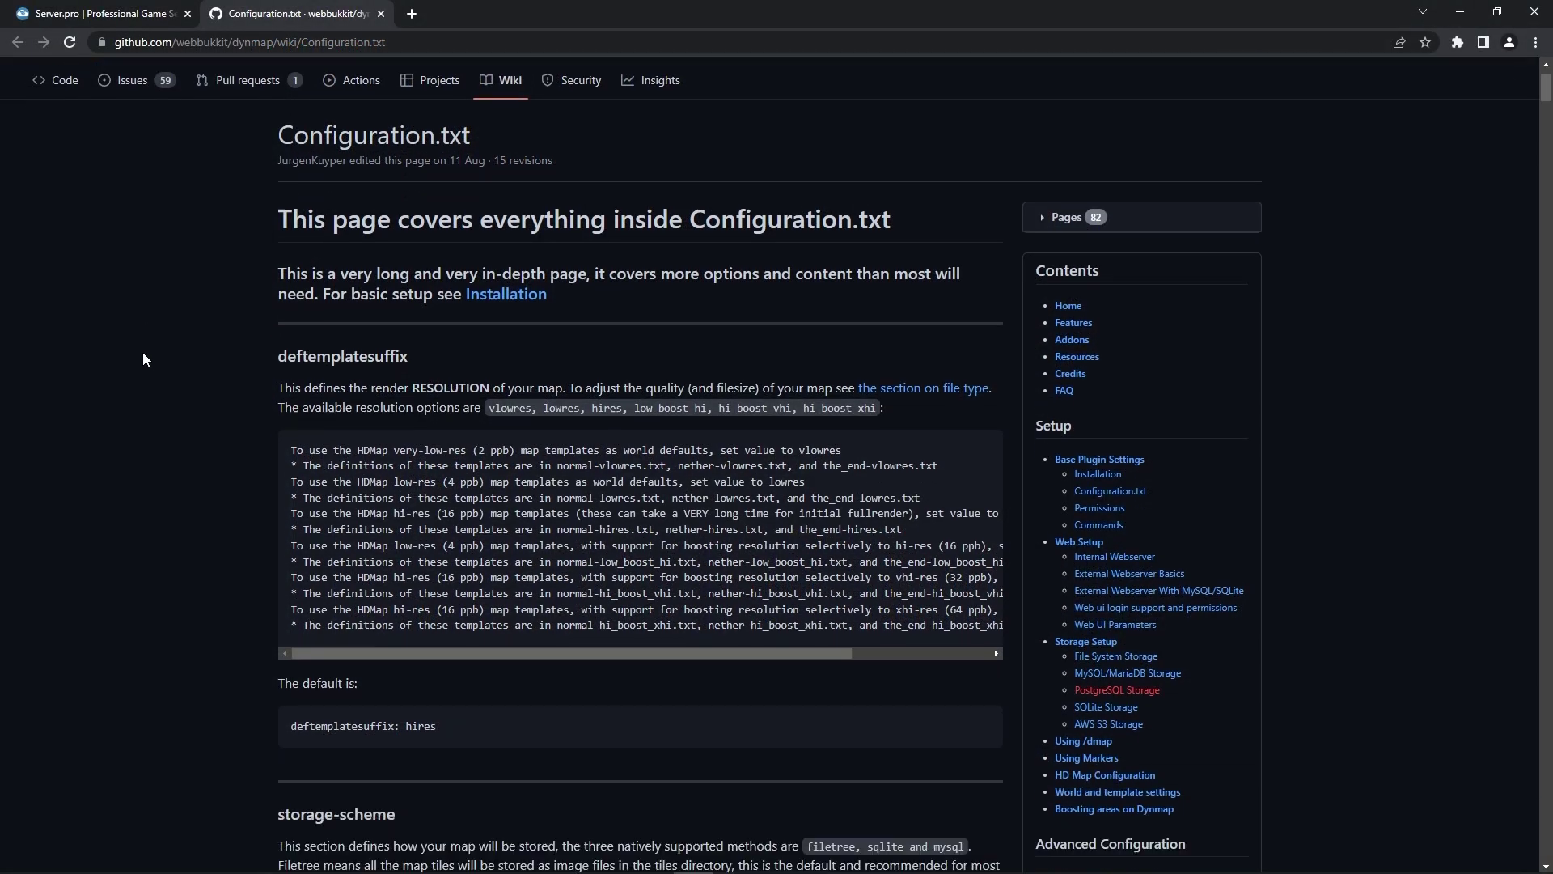
scroll(142, 353, "down", 7)
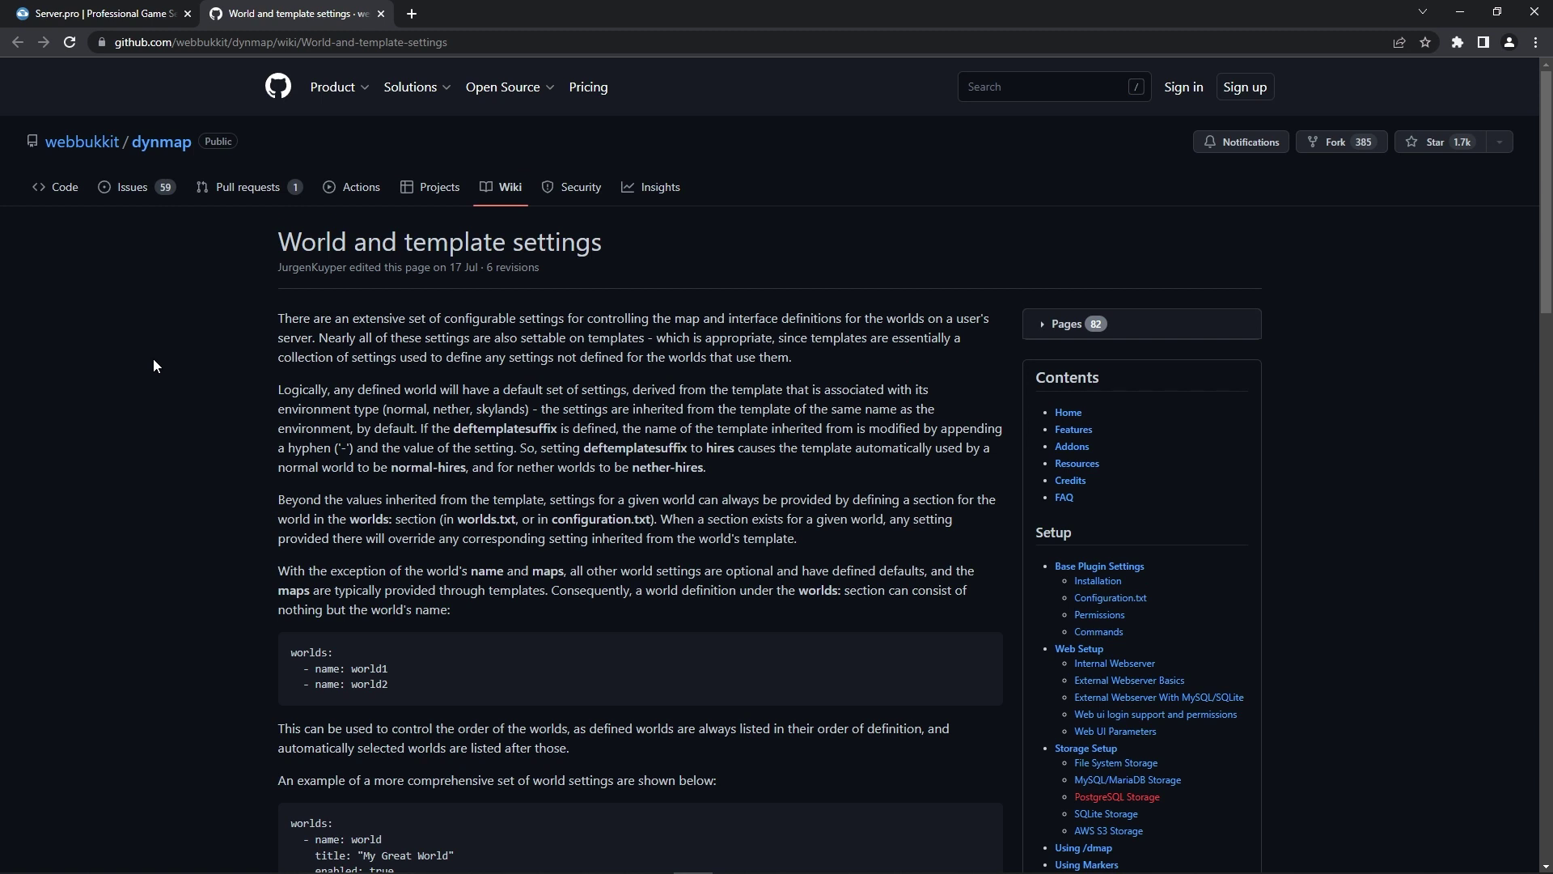
scroll(154, 360, "down", 10)
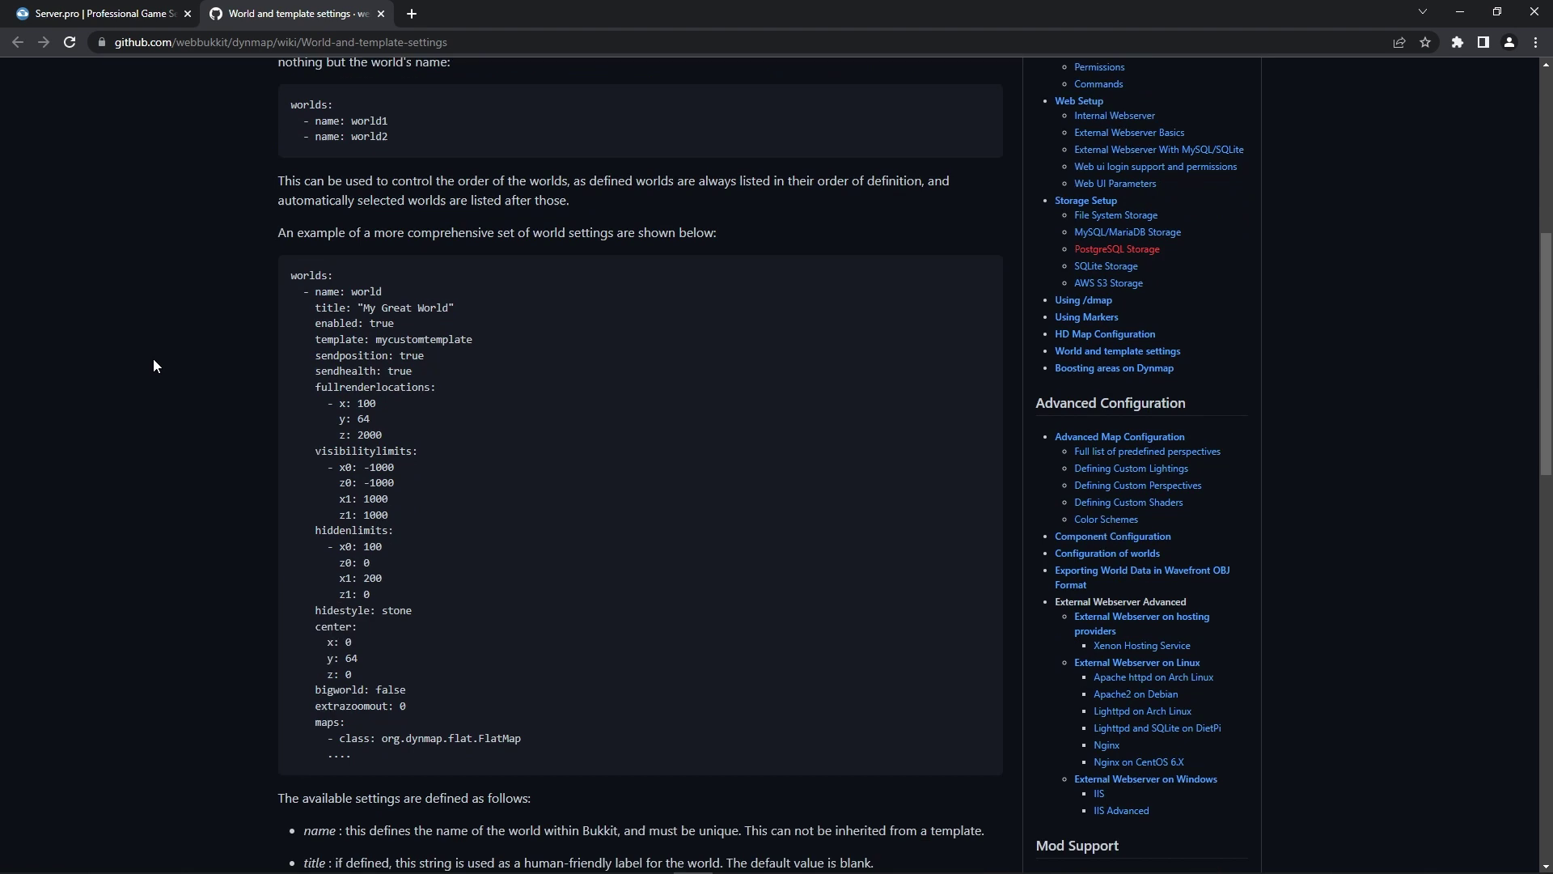
scroll(154, 360, "down", 4)
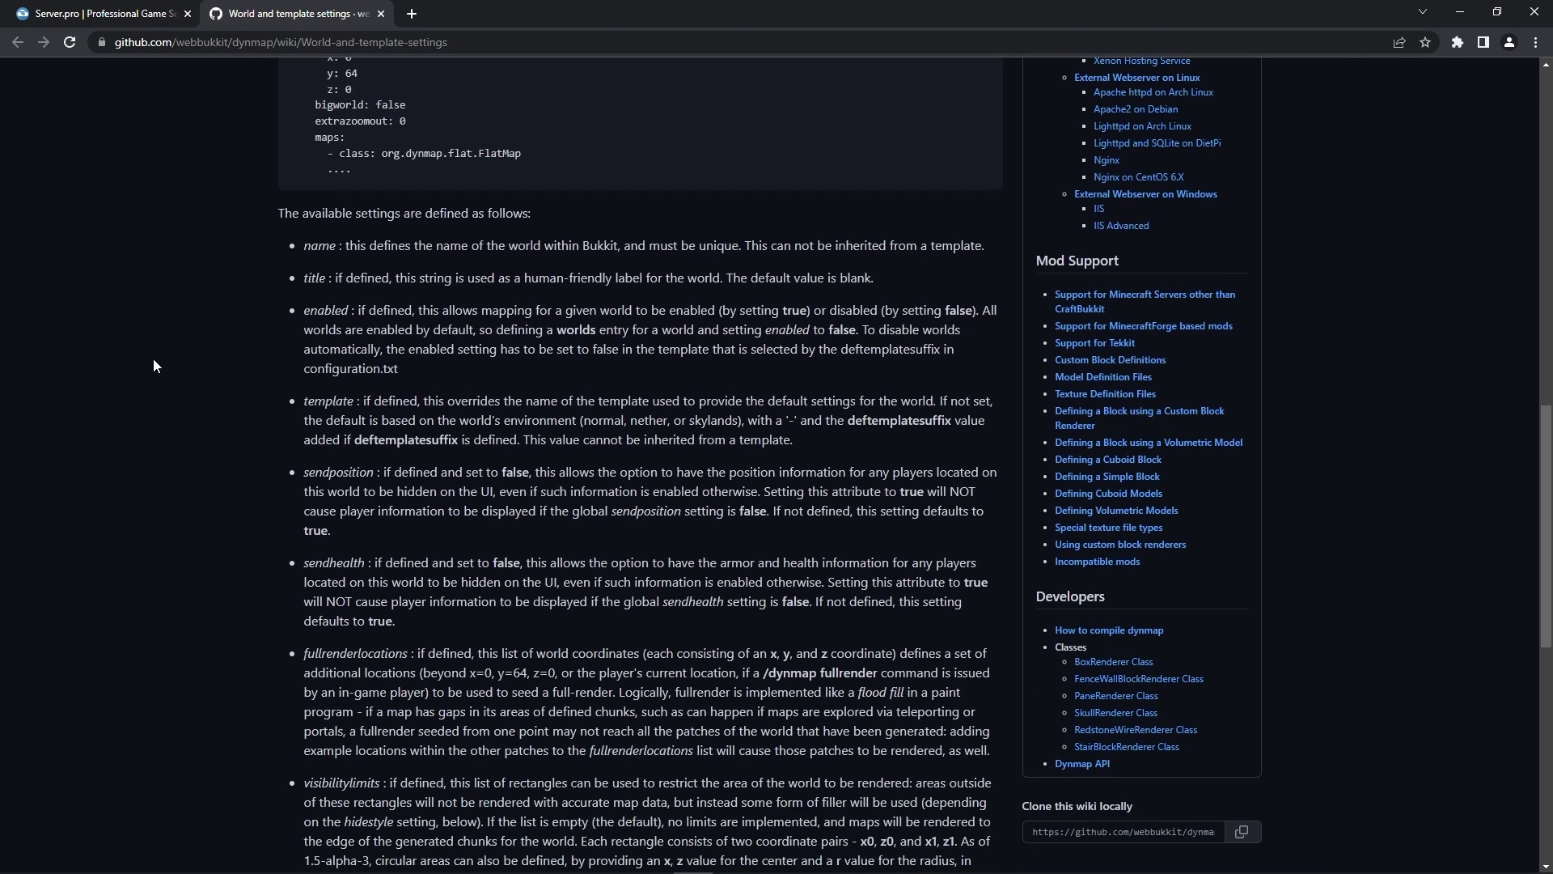